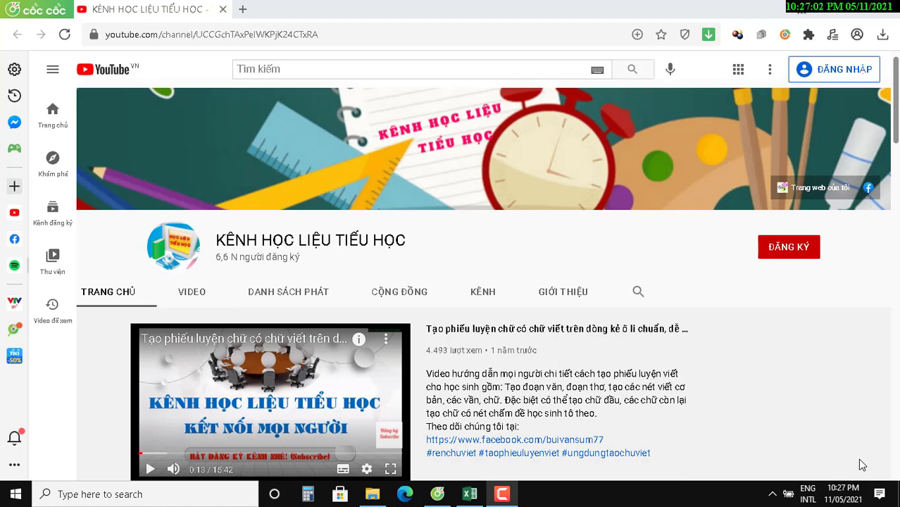
- Switch to the NHAN XET LOP 2 workbook, scroll back to column F and select Tiếng Việt cell F10
mouse_move(469, 493)
left_click(498, 455)
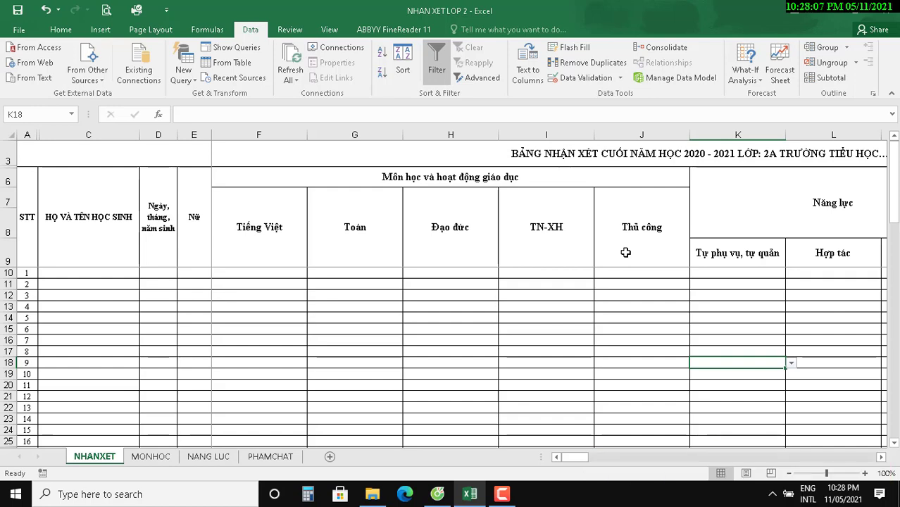
left_click_drag(574, 458, 665, 466)
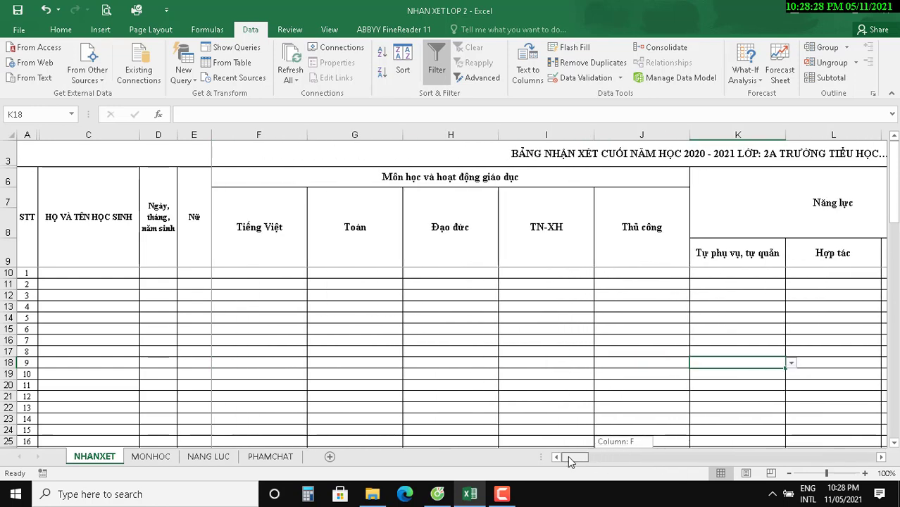
left_click_drag(664, 467, 568, 458)
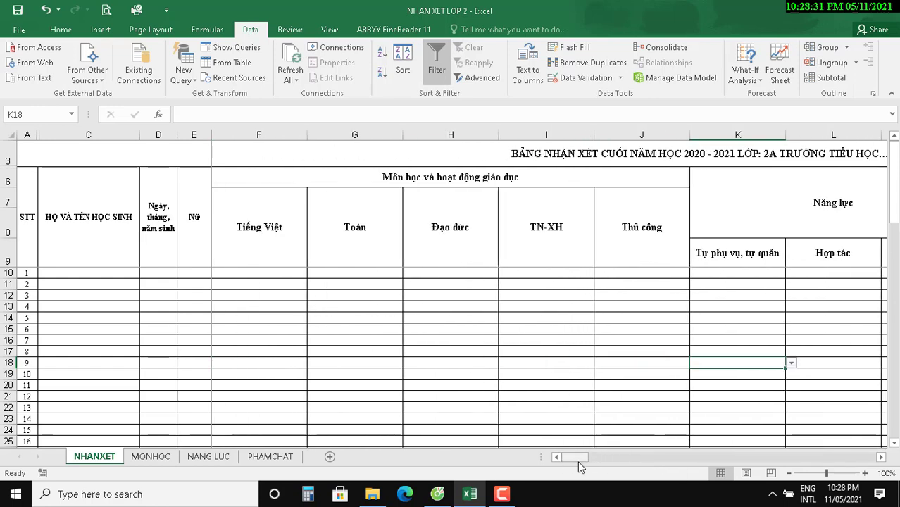
left_click(290, 272)
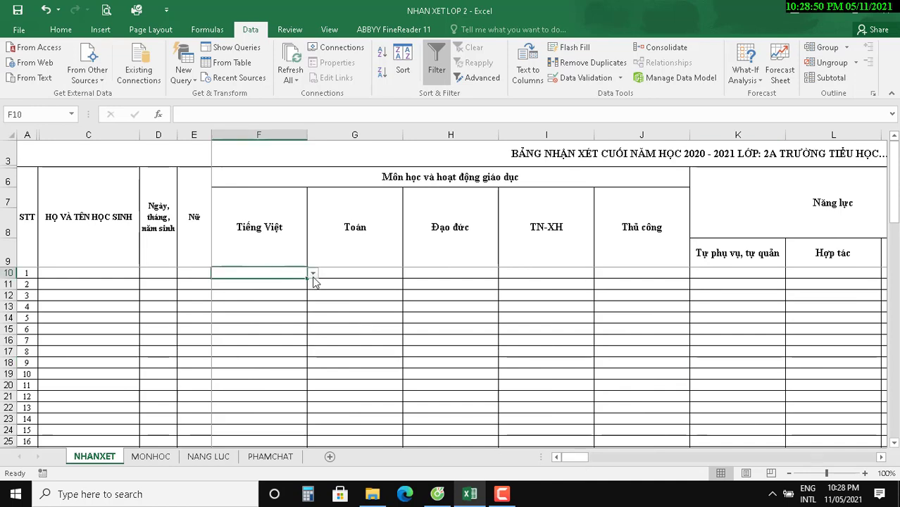
- Pick 'Dựa vào tranh vẽ, trả lời được câu hỏi rõ ràng, đúng ý' from F10's comment list
left_click(313, 272)
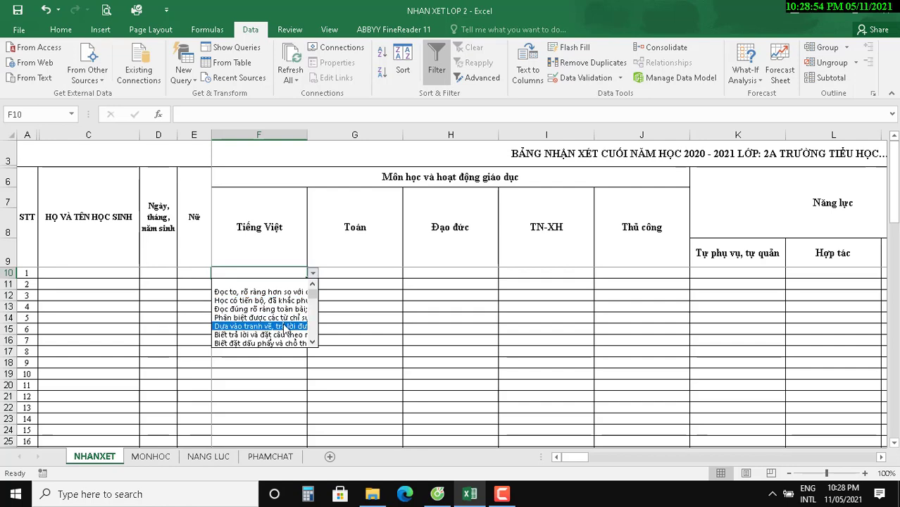
left_click(313, 273)
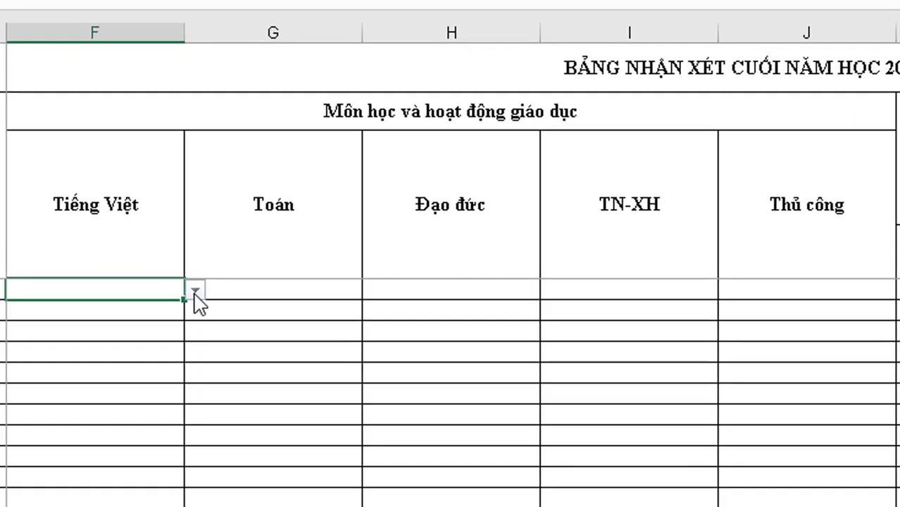
left_click(195, 290)
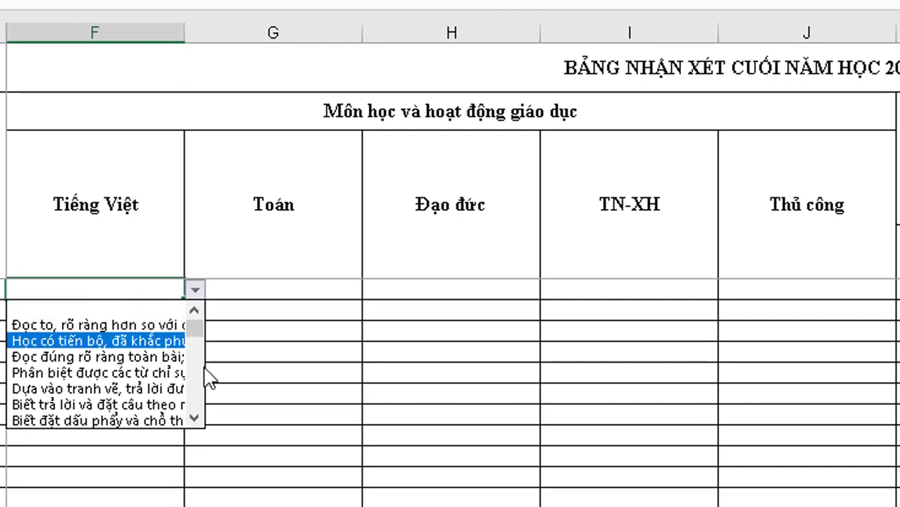
left_click(195, 420)
left_click(196, 420)
left_click(196, 420)
left_click(197, 421)
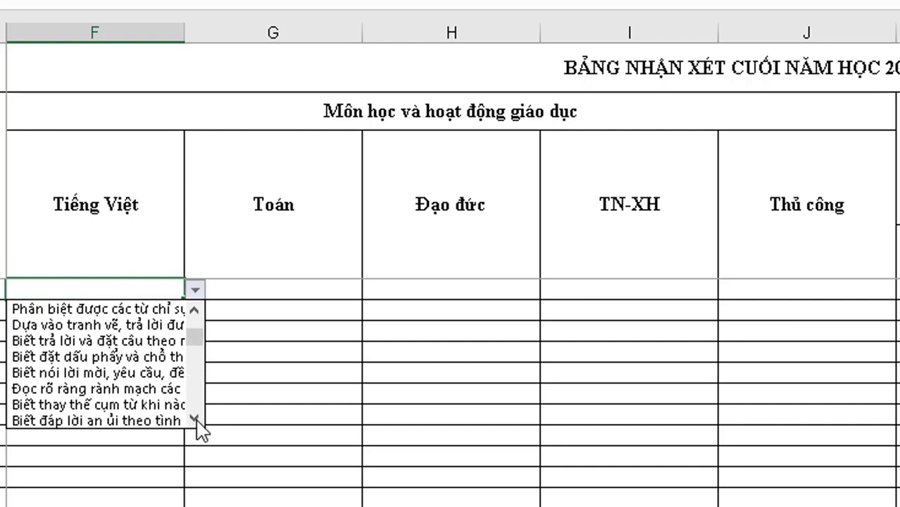
left_click(196, 421)
left_click(196, 420)
left_click(196, 421)
left_click(197, 420)
left_click(196, 421)
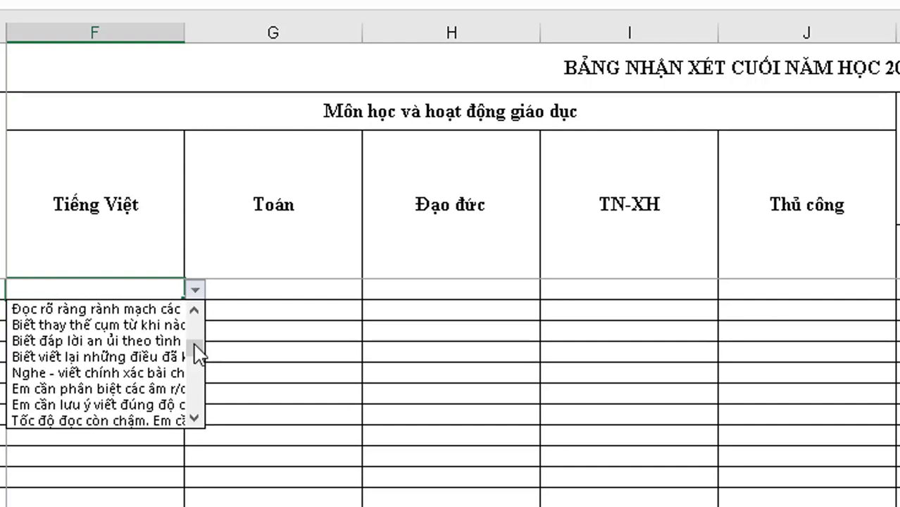
mouse_move(201, 355)
left_mouse_down()
mouse_move(201, 367)
mouse_move(192, 333)
left_mouse_up()
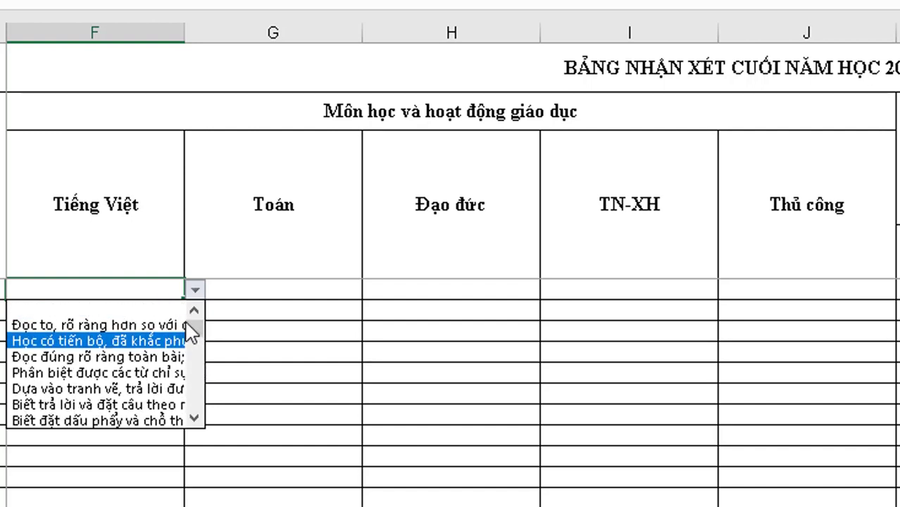
left_click(134, 389)
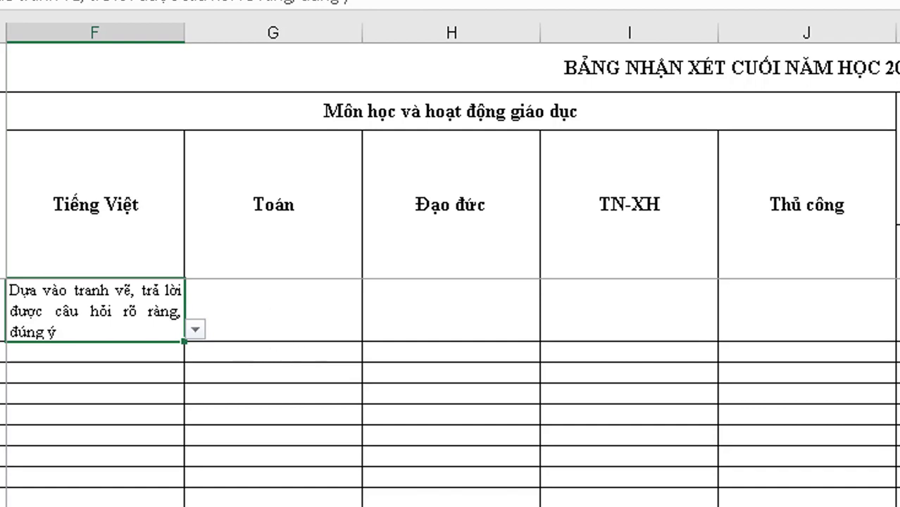
left_click(282, 319)
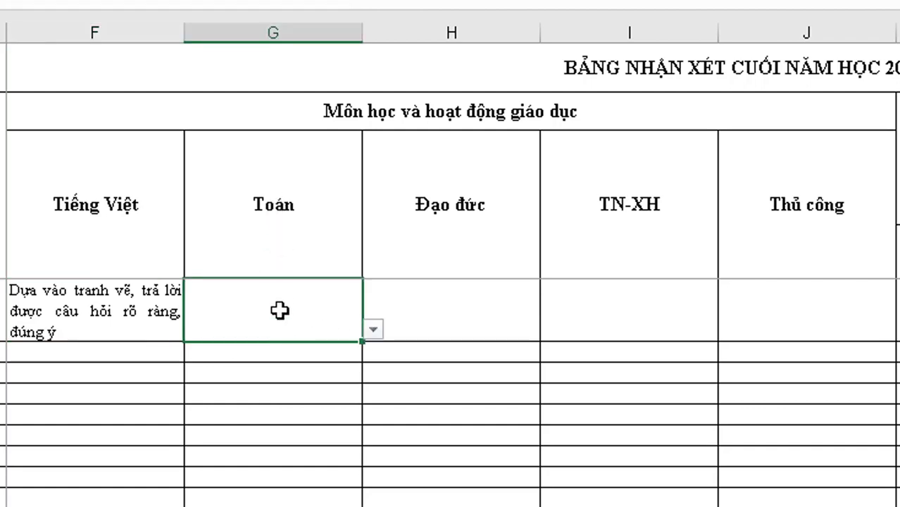
- Set the Toán cell G10 to 'Em cần đặt tính thẳng hàng hơn.' from its list
left_click(372, 329)
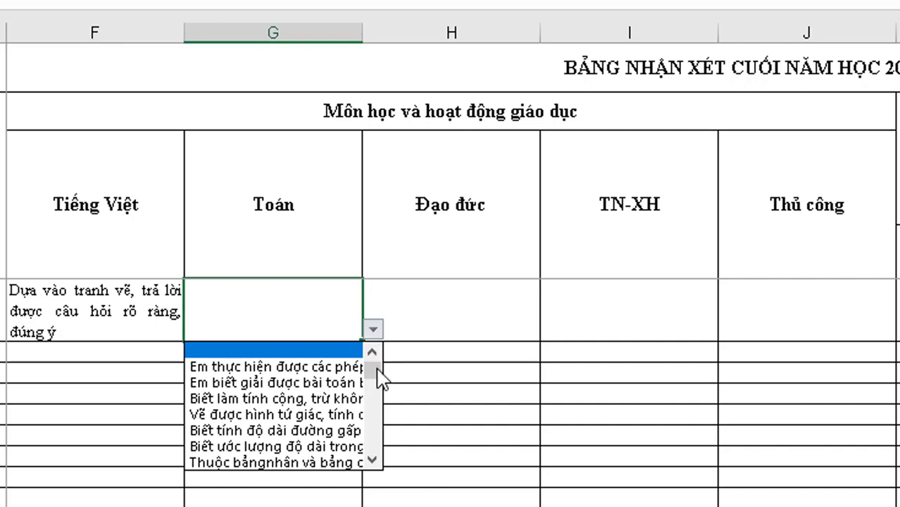
left_click_drag(379, 377, 368, 393)
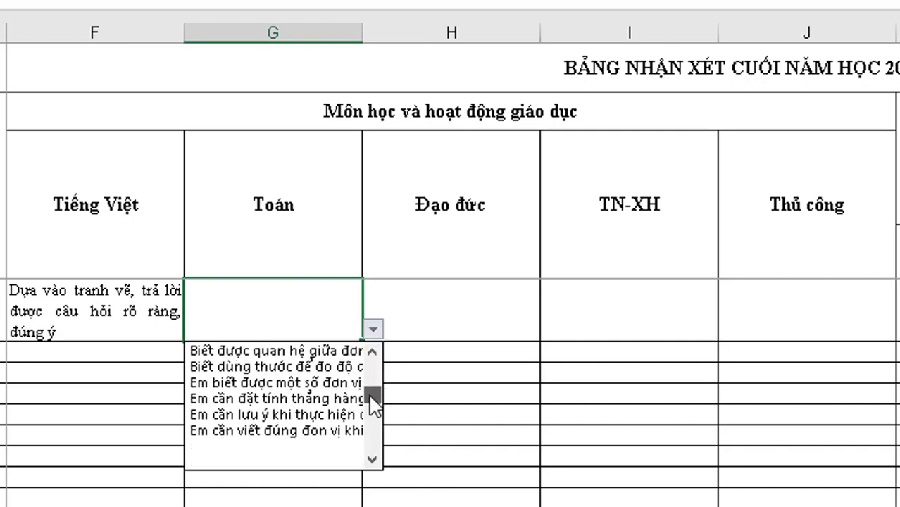
left_click(262, 399)
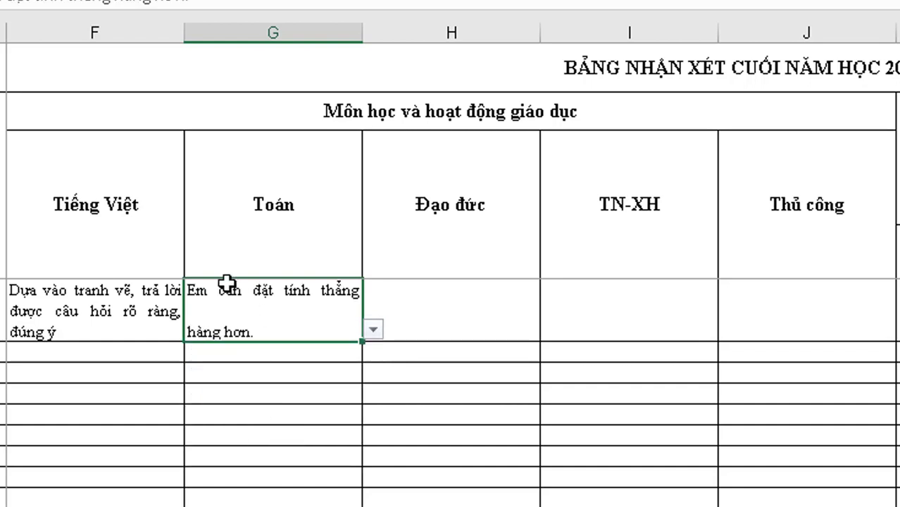
- Choose the public-order and hygiene comment for the Đạo đức cell H10
left_click(452, 305)
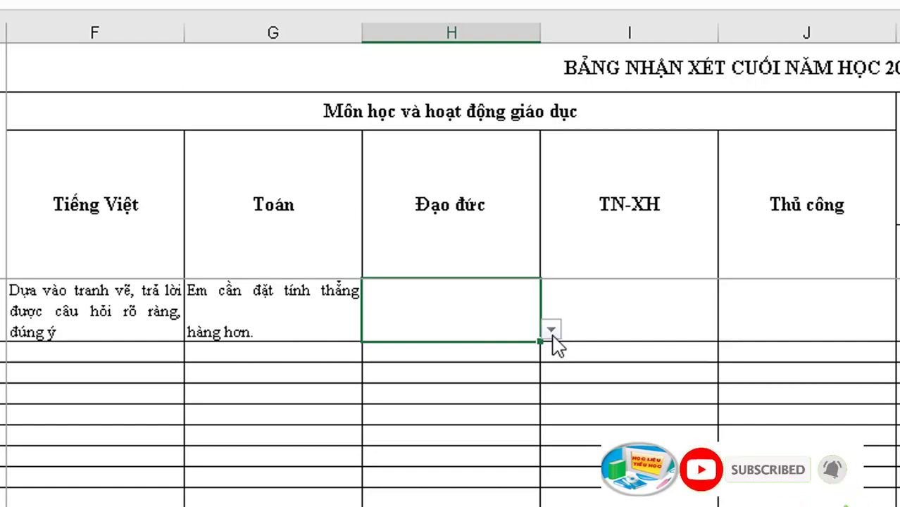
left_click(552, 331)
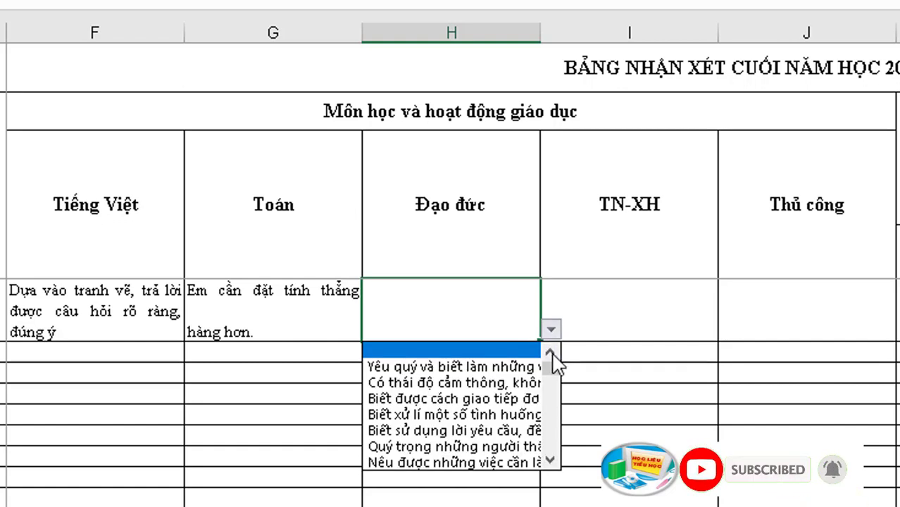
left_click(553, 459)
left_click(553, 459)
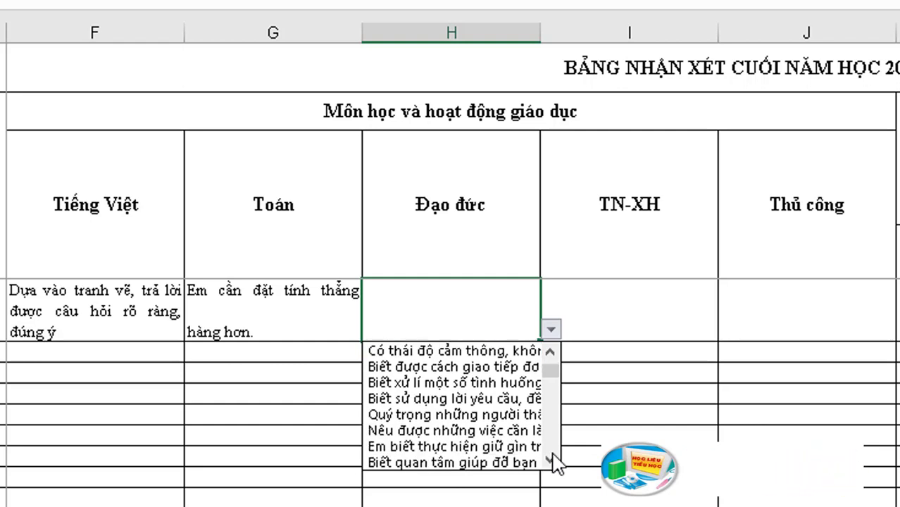
left_click(552, 460)
left_click(486, 415)
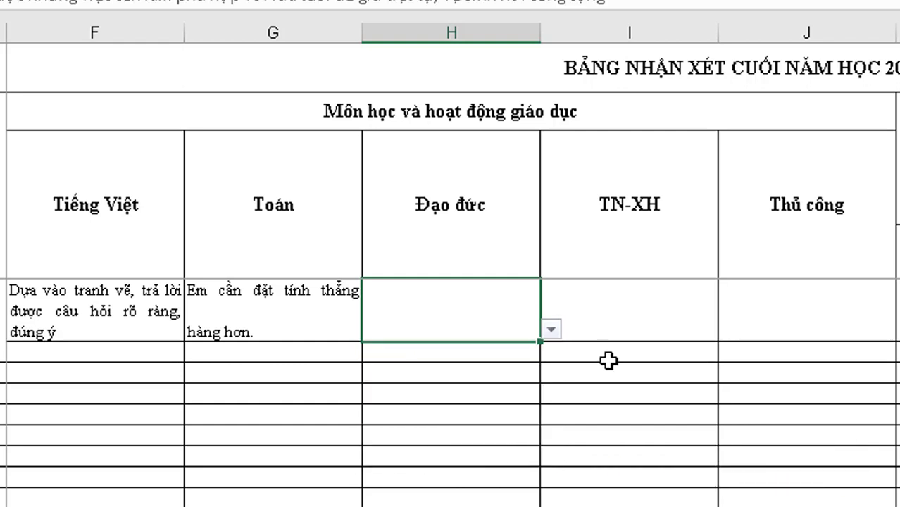
left_click(675, 313)
left_click(731, 353)
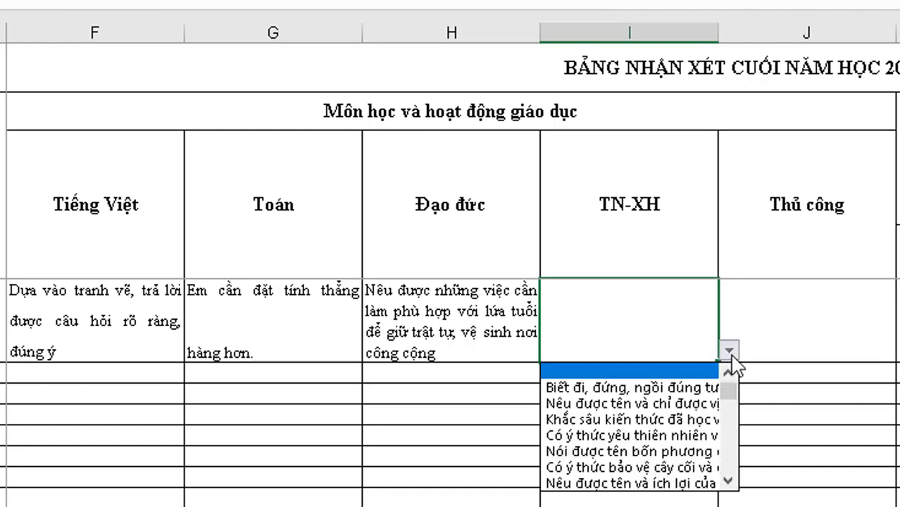
- Choose the plants, animals and day-night sky comment for TN-XH and the folding-cutting-gluing comment for Thủ công
left_click(666, 416)
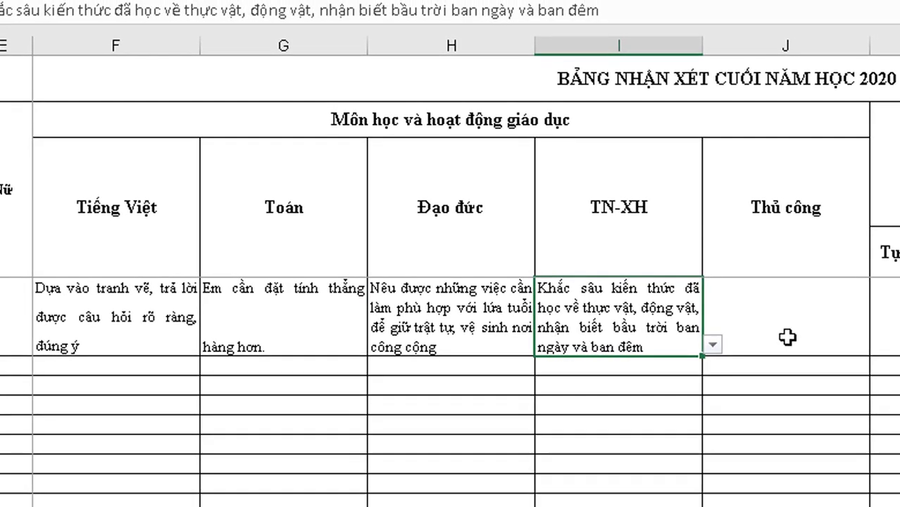
left_click(785, 338)
left_click(880, 347)
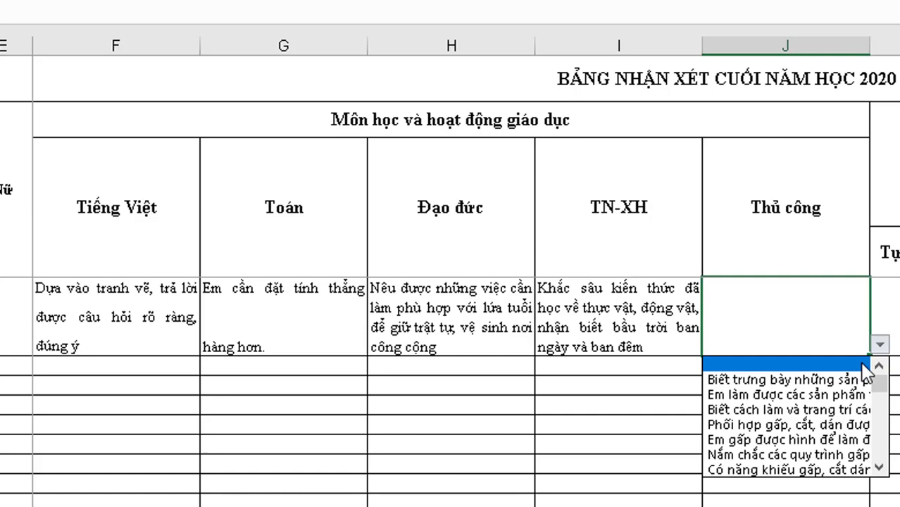
left_click(817, 424)
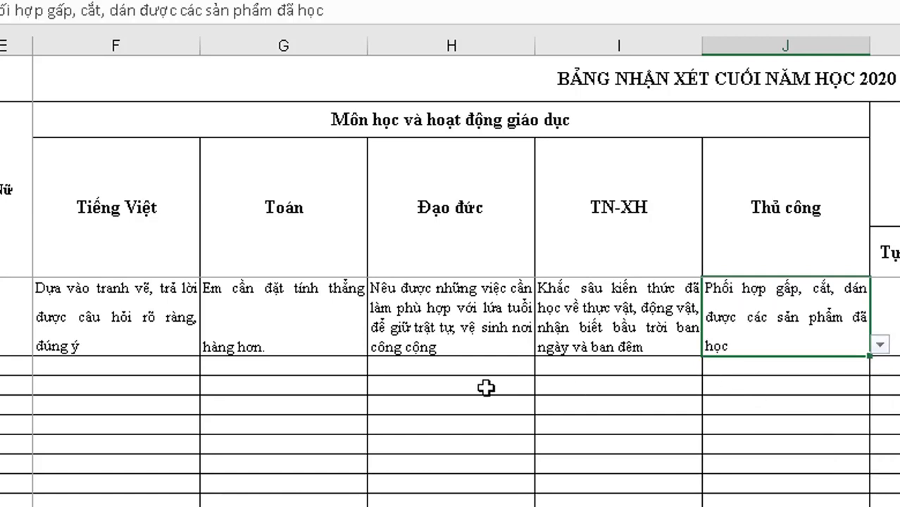
left_click(158, 348)
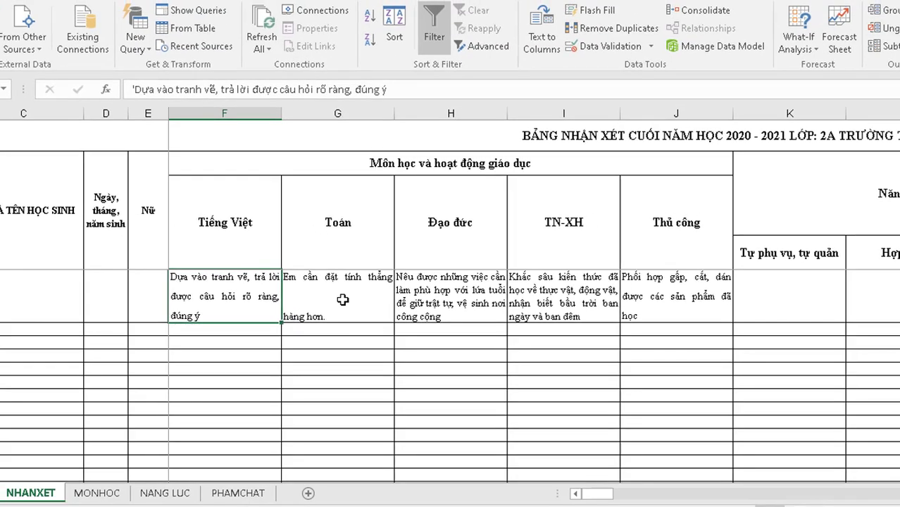
- On the MONHOC sheet, start editing the column B comment 'Em cần đặt tính thẳng hàng hơn.'
key("ctrl+v")
left_click(104, 497)
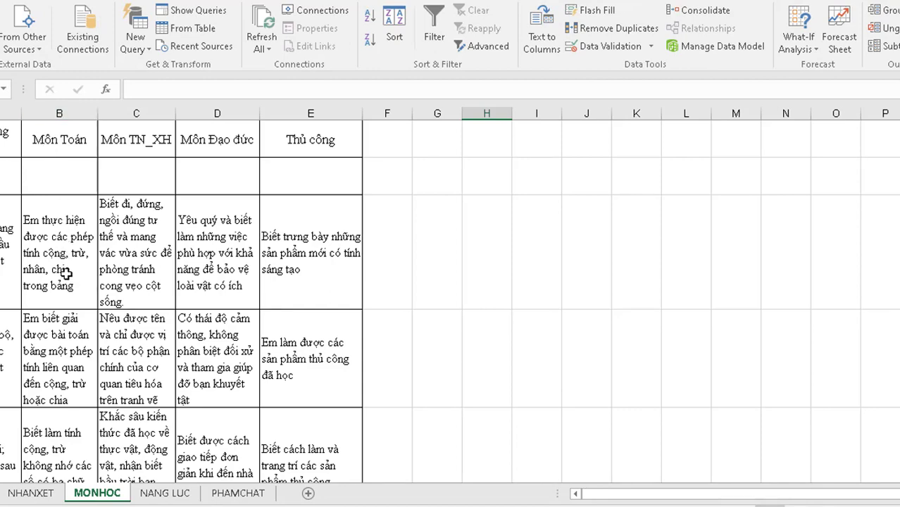
scroll(77, 350, "down", 1)
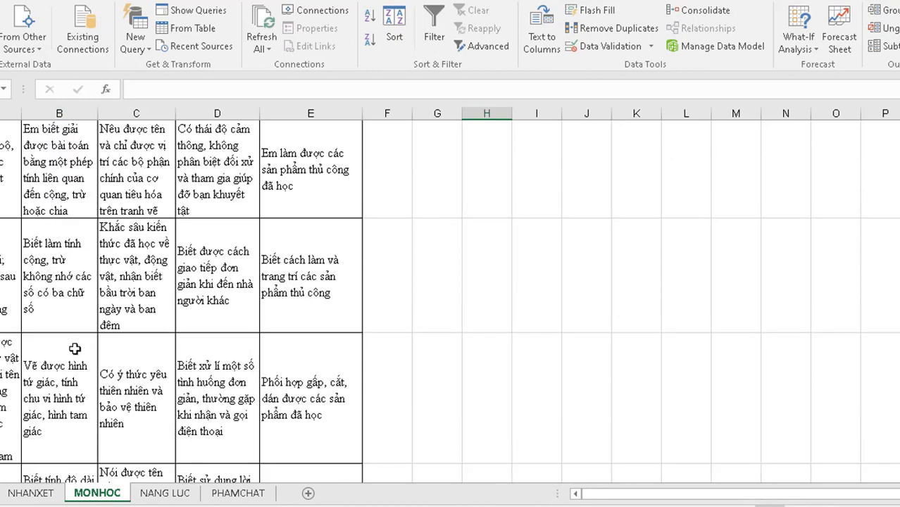
scroll(75, 349, "down", 1)
scroll(74, 349, "down", 1)
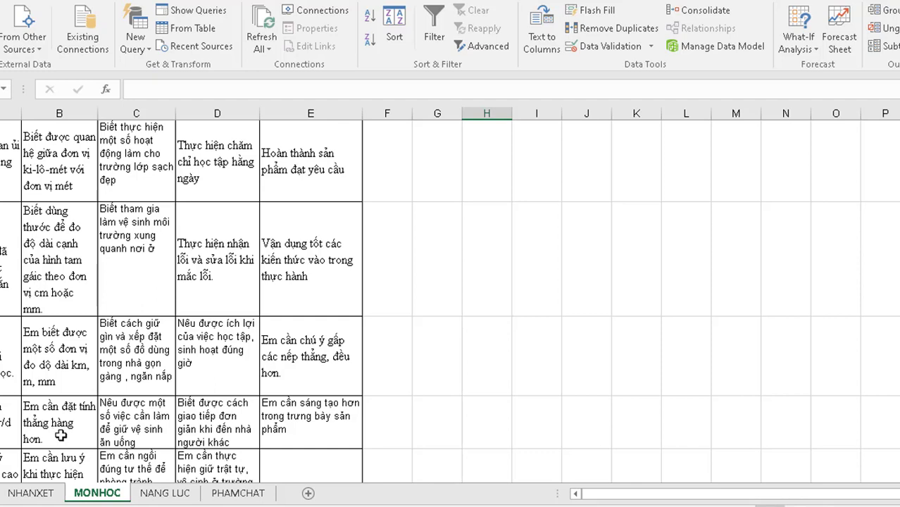
double_click(61, 436)
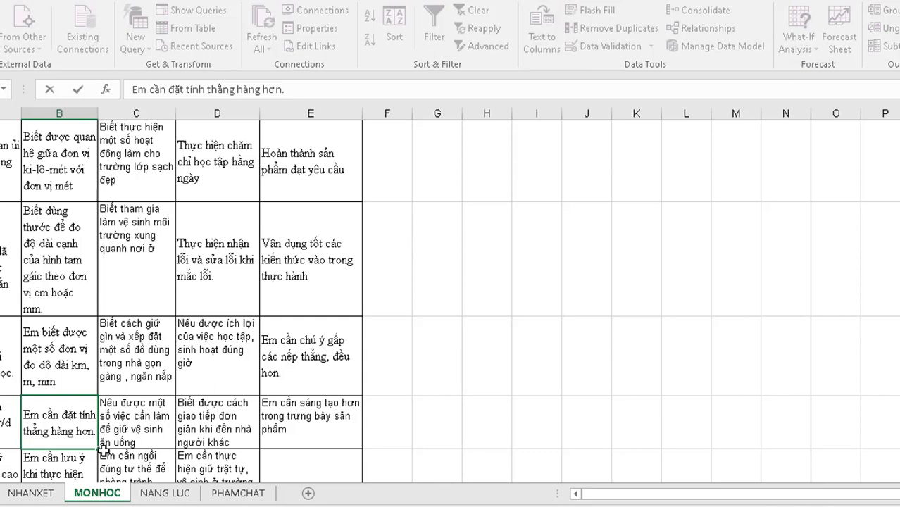
- Replace the trailing period with ' và lưu ý phép tính có nhớ nhé!' in that comment
key("BackSpace")
type("VA")
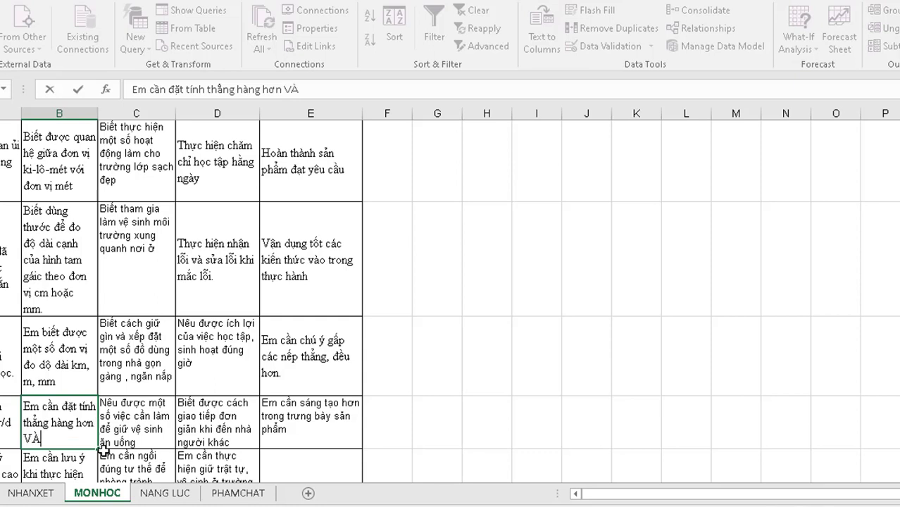
key("BackSpace")
key("BackSpace")
key("BackSpace")
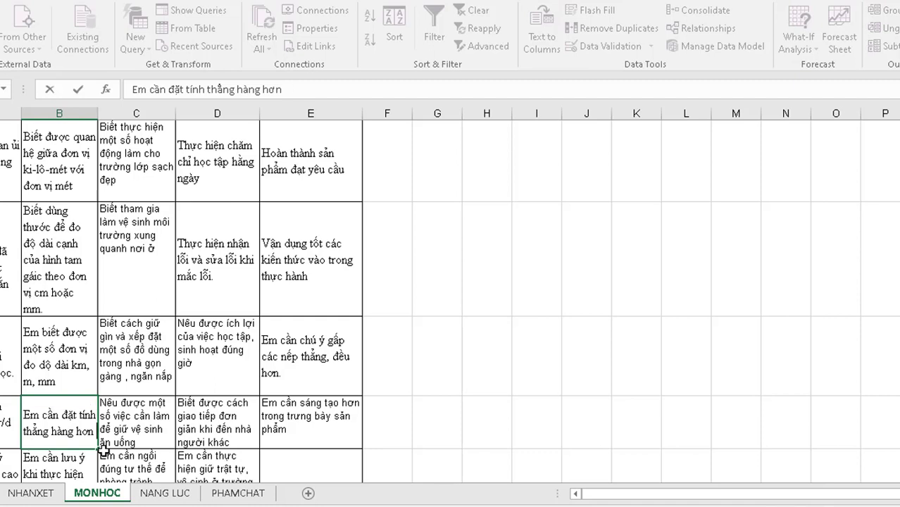
type("vaf luw")
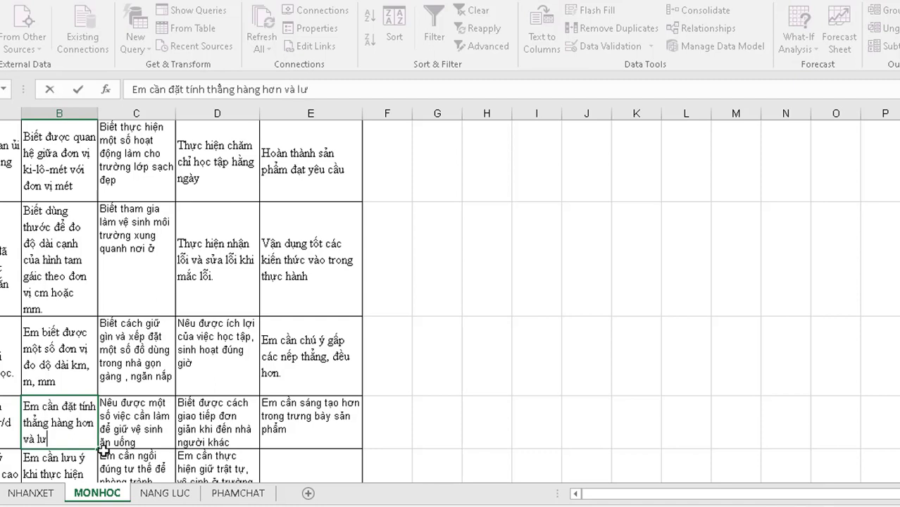
type("u")
type("y")
type("s ph")
type("eps")
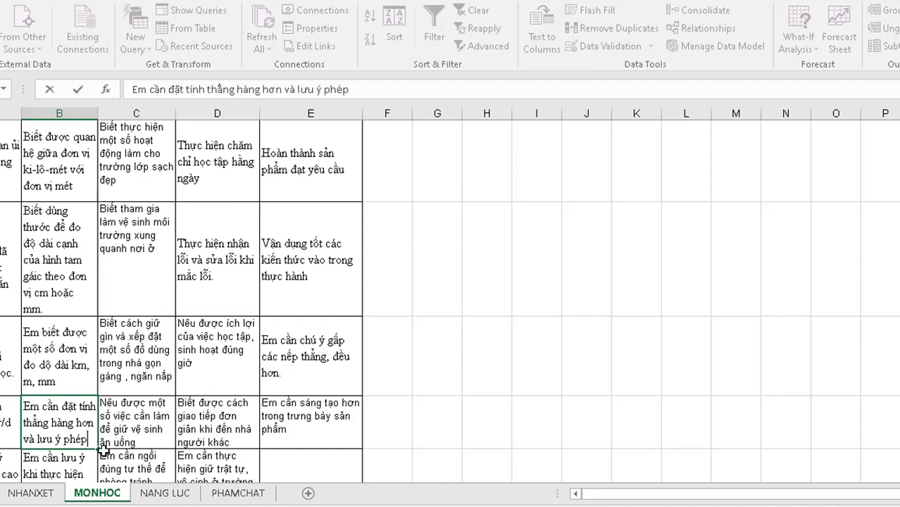
type(" tinhs")
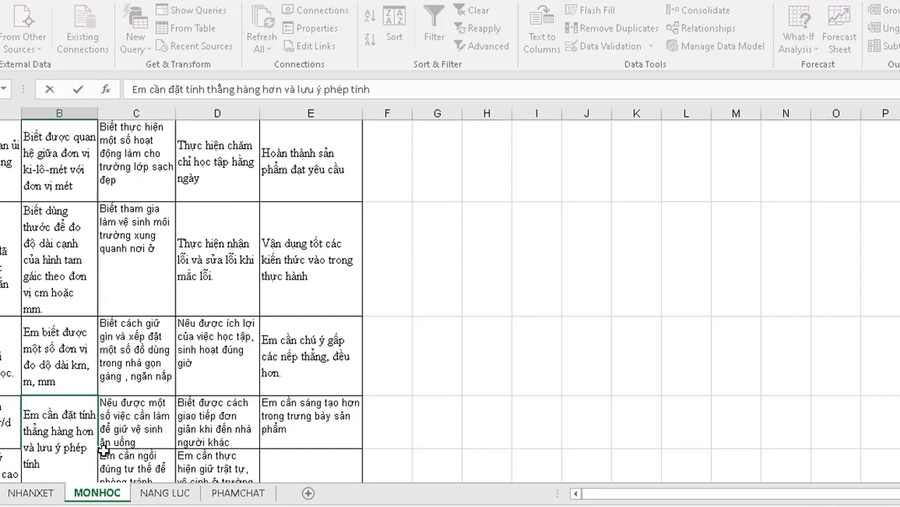
type("cos nho")
type("ws")
type(" nhớ nh")
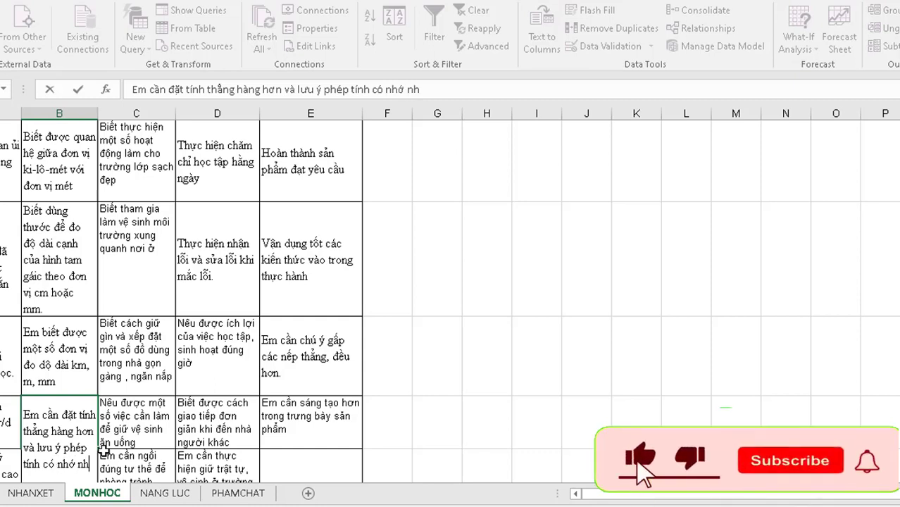
type("es")
type("!")
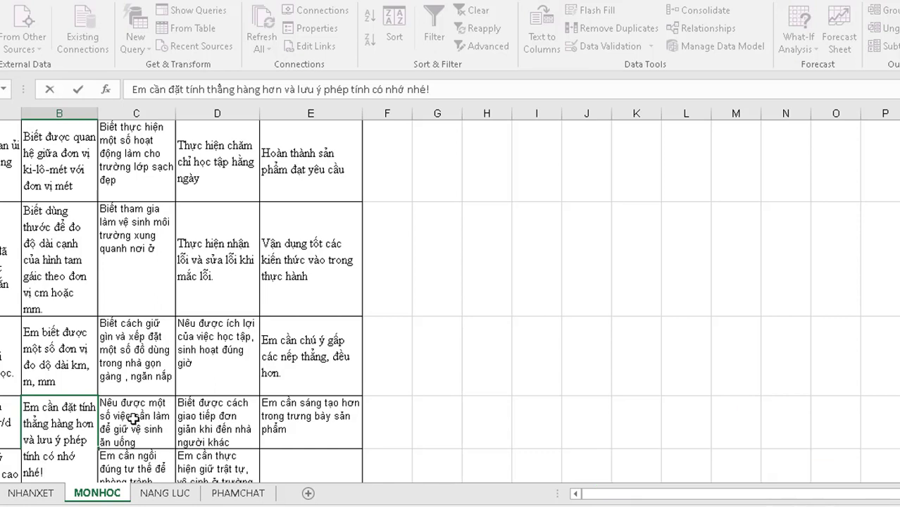
- Set NHANXET cell G10 to the revised comment ending 'lưu ý phép tính có nhớ nhé!'
left_click(32, 493)
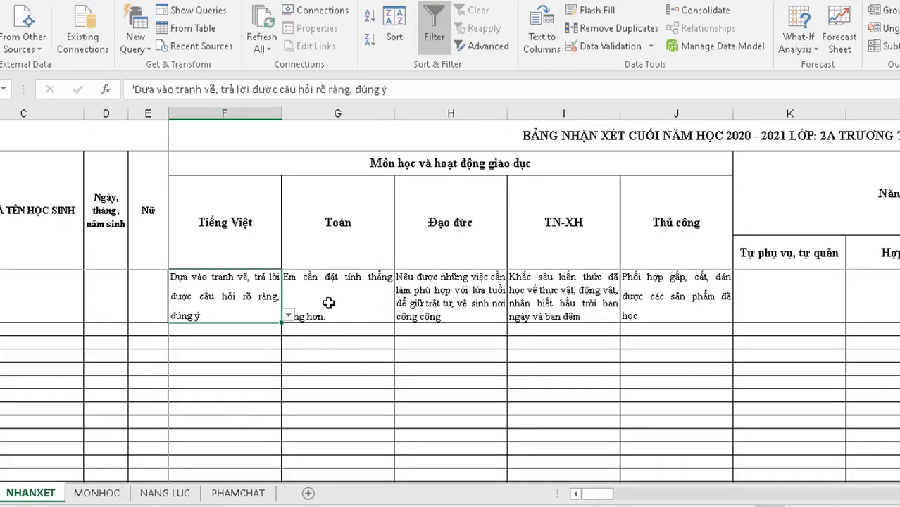
left_click(328, 303)
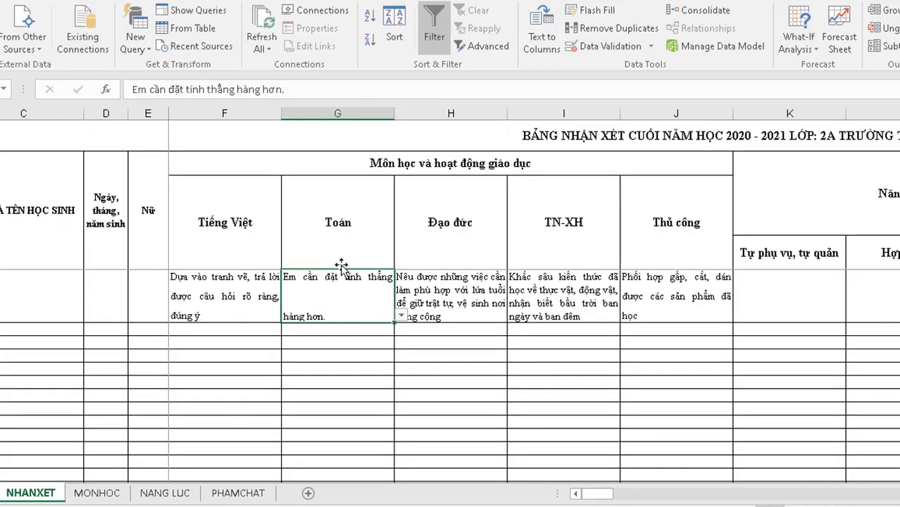
left_click(401, 317)
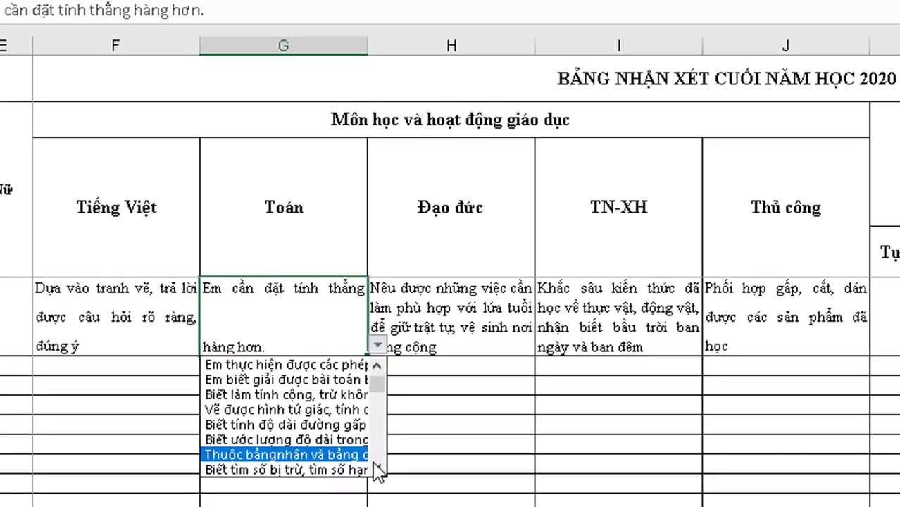
left_click(400, 398)
left_click(400, 398)
left_click(377, 476)
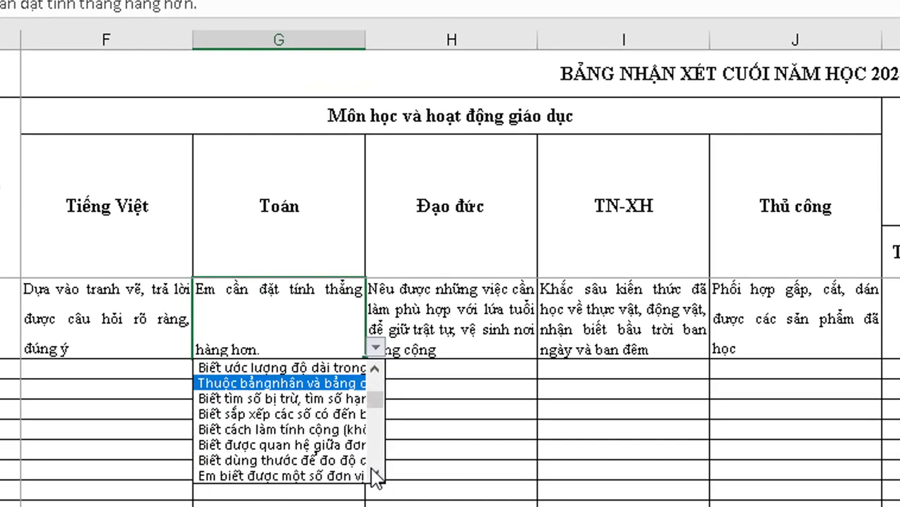
left_click(377, 476)
left_click(377, 477)
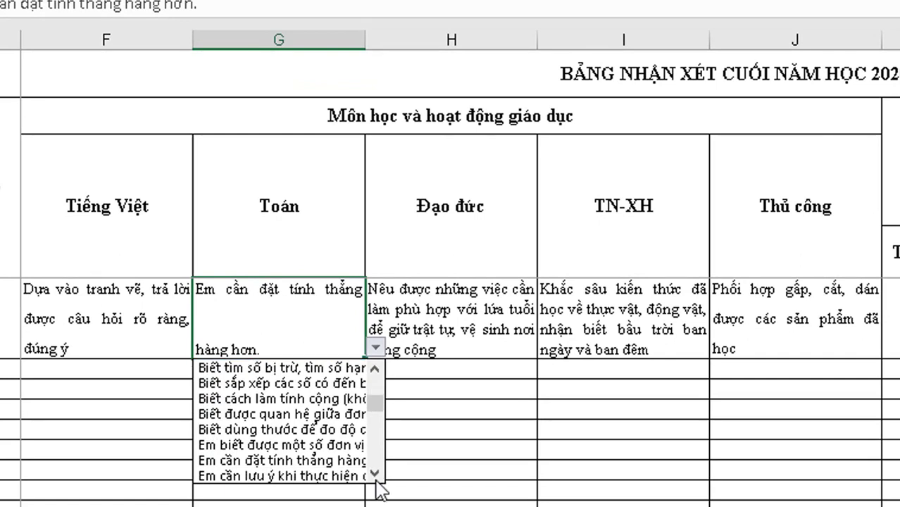
left_click(272, 463)
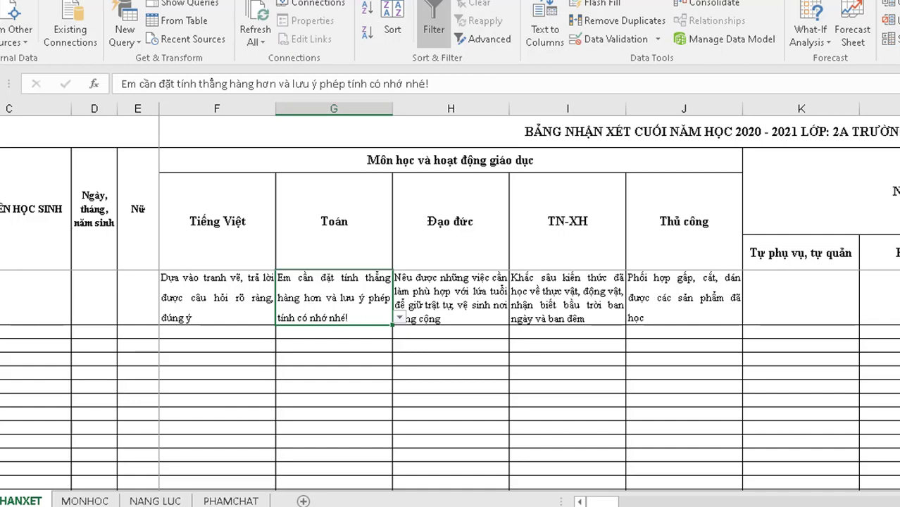
left_click(85, 501)
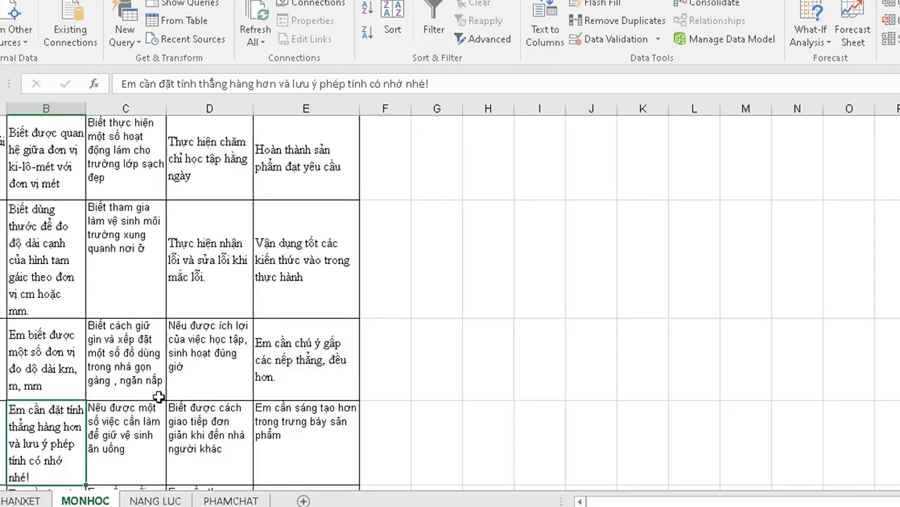
- Enter 'Nhận xét mới' in empty cell A19 below the MONHOC comments
scroll(159, 397, "up", 3)
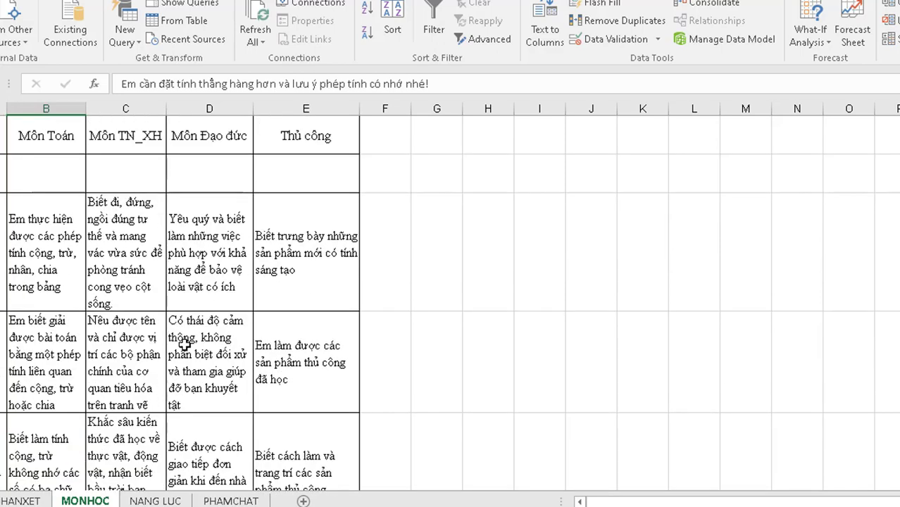
scroll(183, 344, "down", 2)
scroll(184, 344, "down", 2)
scroll(183, 344, "down", 2)
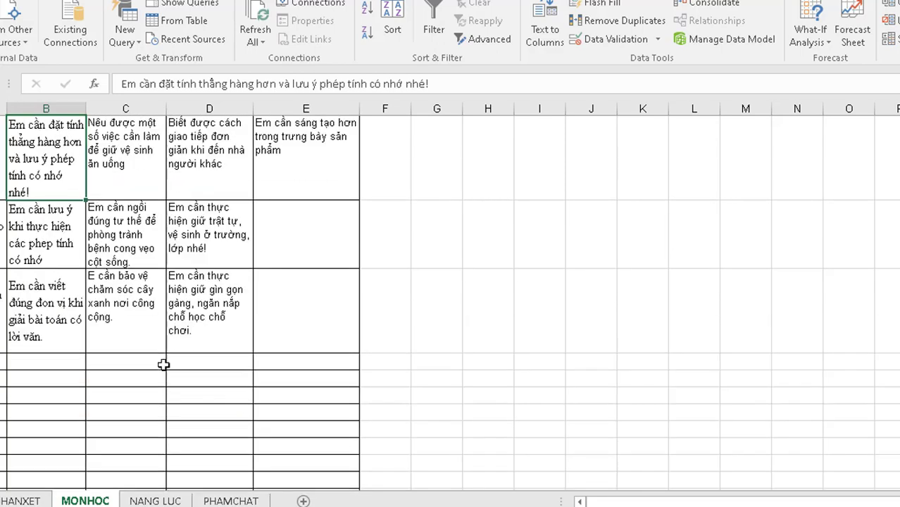
left_click(134, 361)
left_click(4, 362)
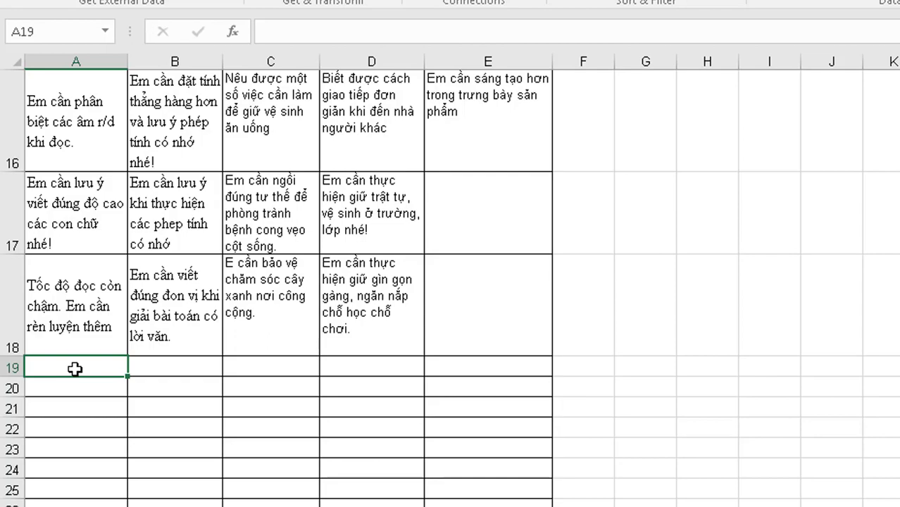
scroll(75, 368, "up", 3)
scroll(75, 368, "up", 2)
scroll(75, 372, "down", 5)
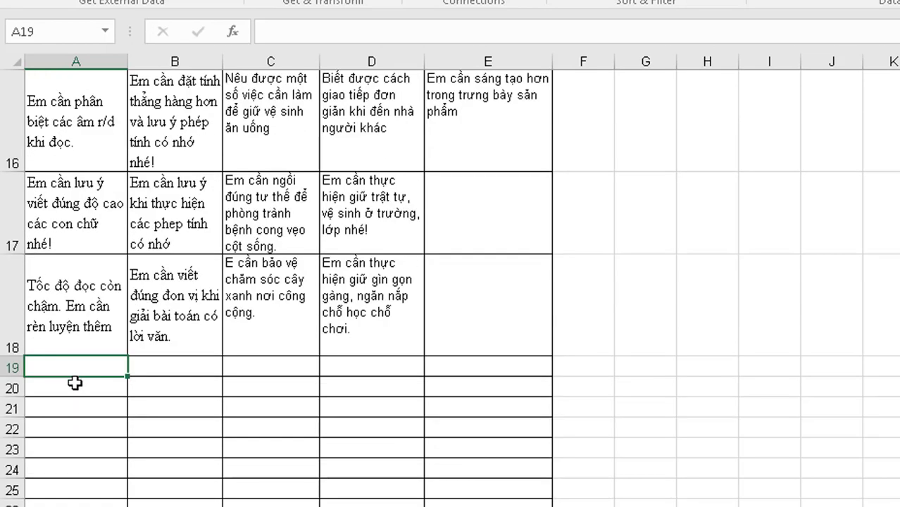
scroll(76, 380, "down", 3)
scroll(76, 380, "up", 3)
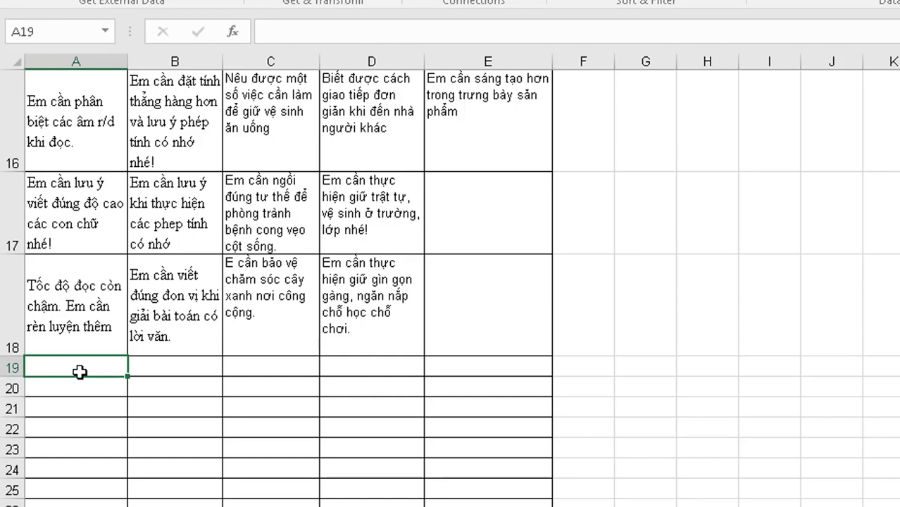
type("Nhân")
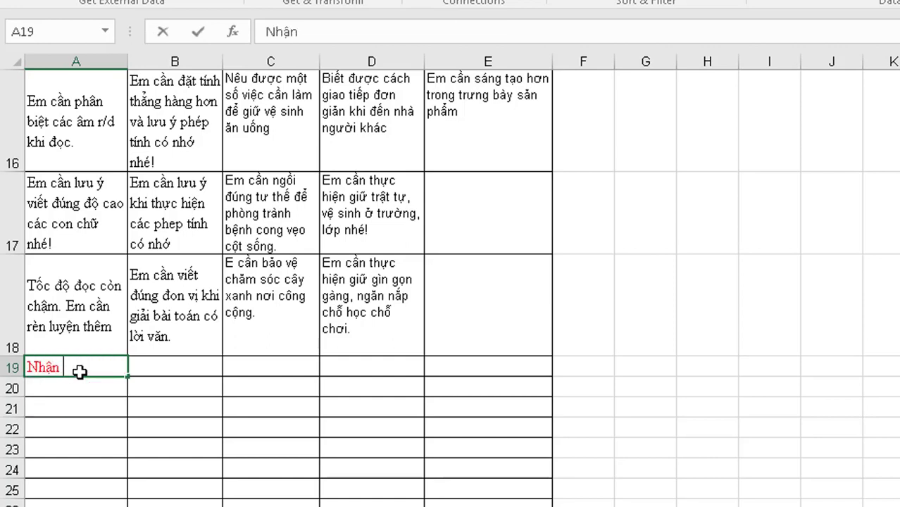
type("xet mơ")
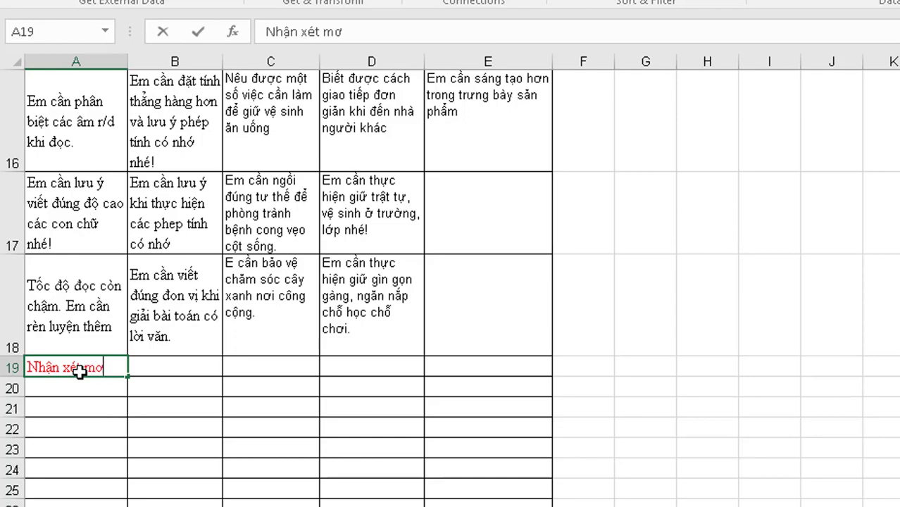
type("i")
left_click(181, 400)
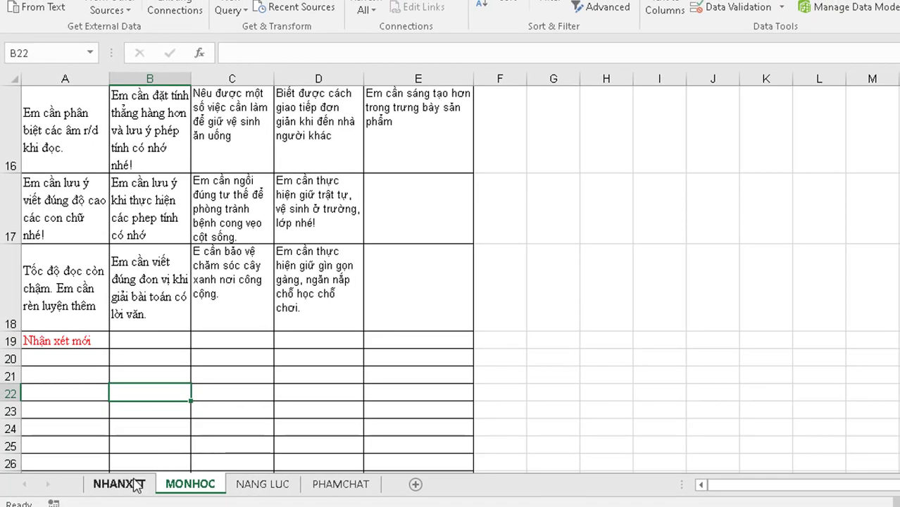
- Back on NHANXET, check F10's Tiếng Việt list without changing it, then scroll right toward Năng lực
left_click(131, 485)
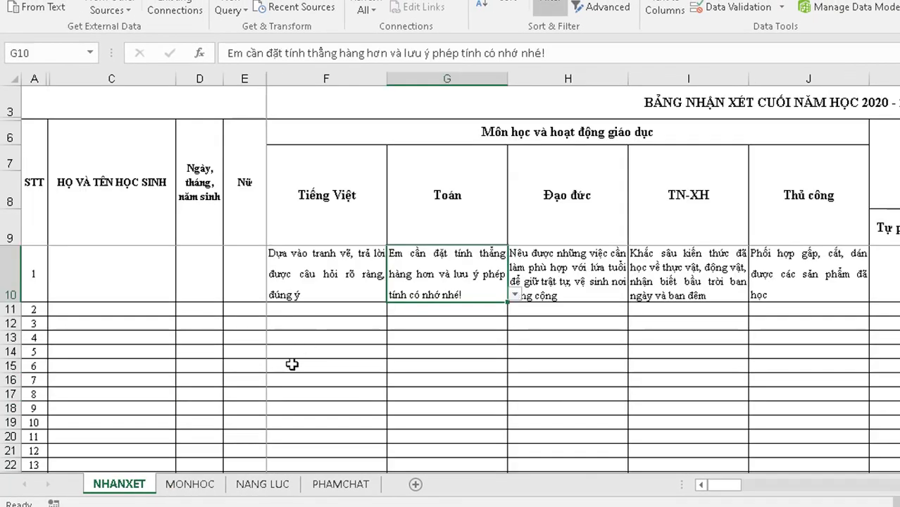
double_click(330, 279)
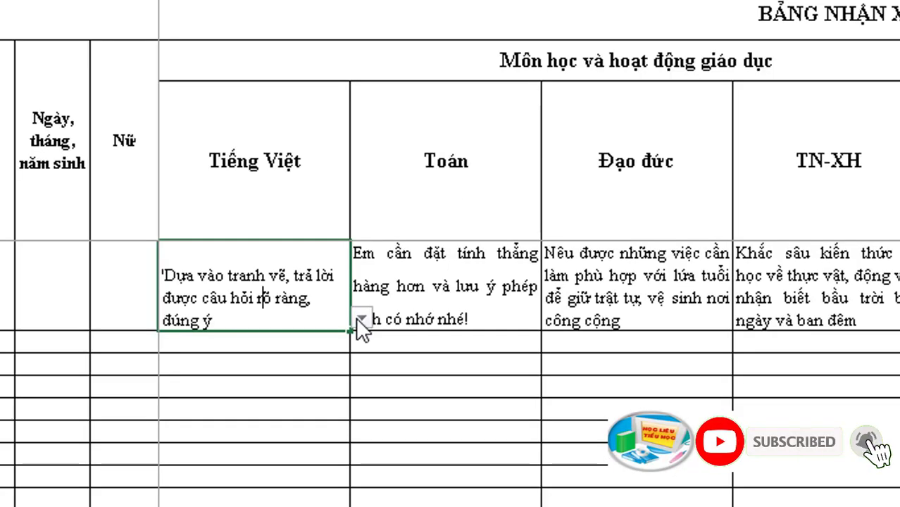
left_click(358, 319)
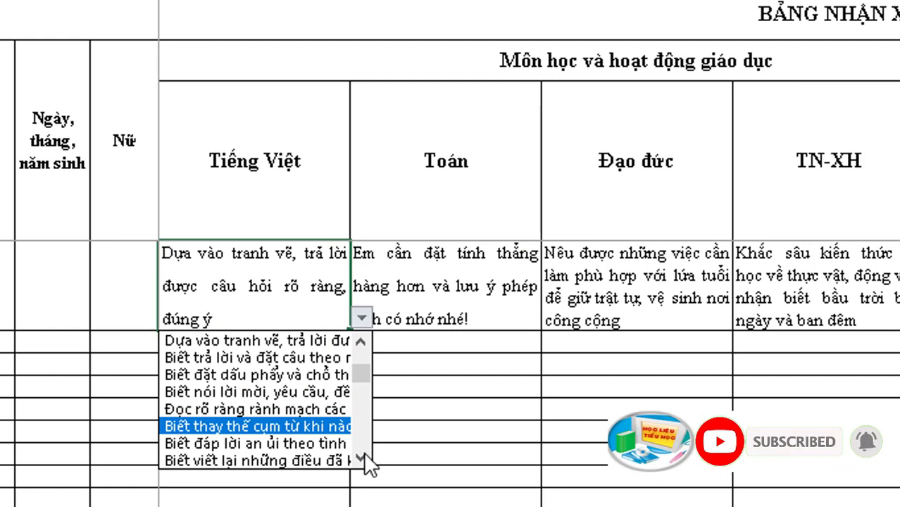
left_click_drag(363, 452, 363, 451)
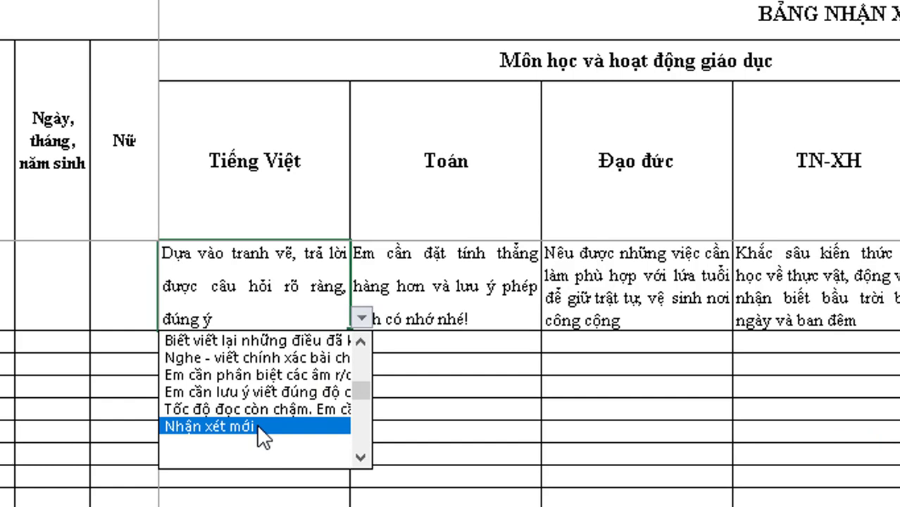
left_click(435, 433)
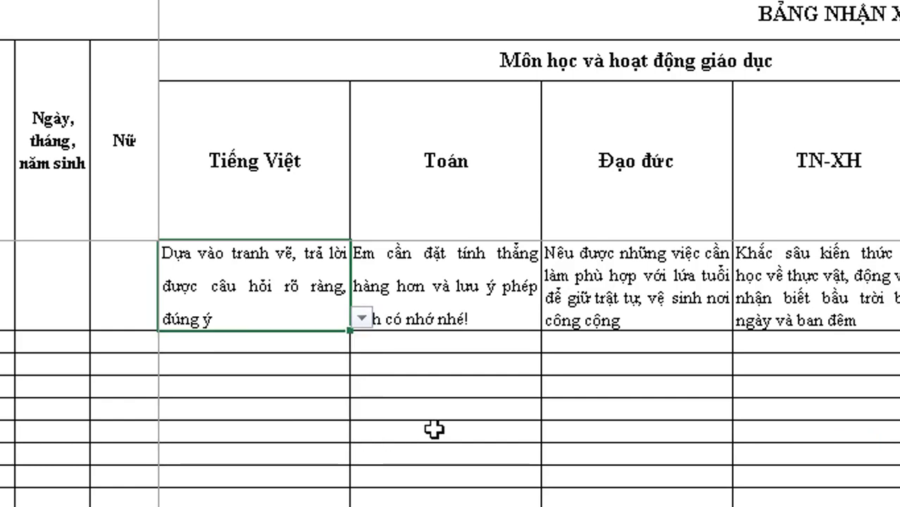
left_click(434, 430)
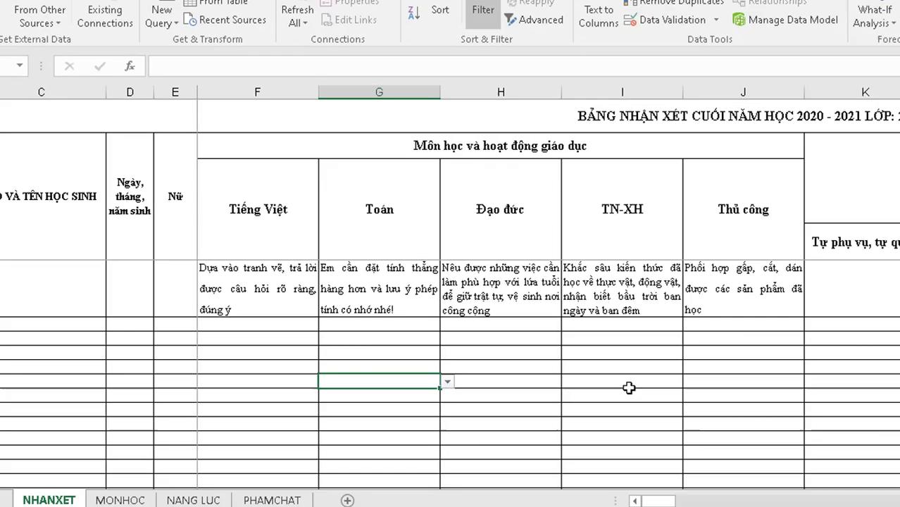
left_click_drag(585, 458, 621, 458)
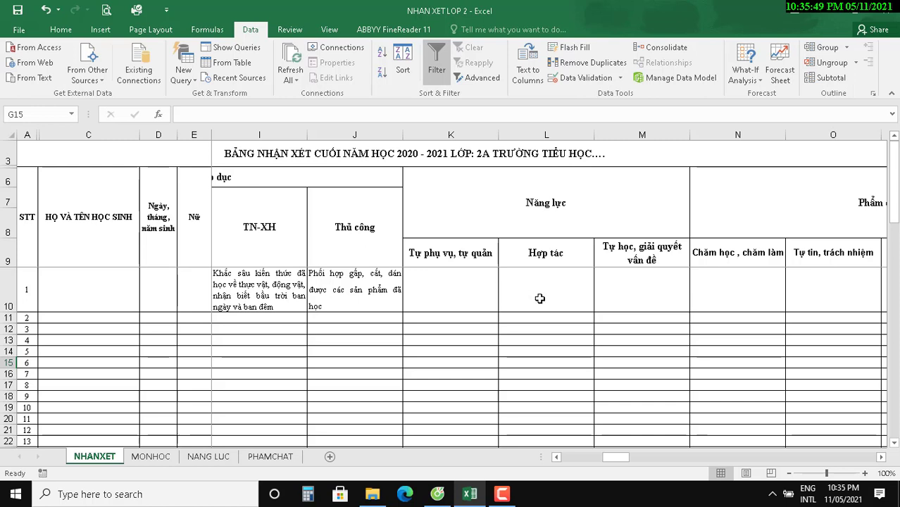
- Fill Năng lực with 'Chuẩn bị bài trước khi đến lớp chưa chu đáo', 'Mạnh dạn, tự tin khi giao tiếp', 'Thực hiện tốt các nhiệm vụ học tập cá nhân.'
double_click(459, 306)
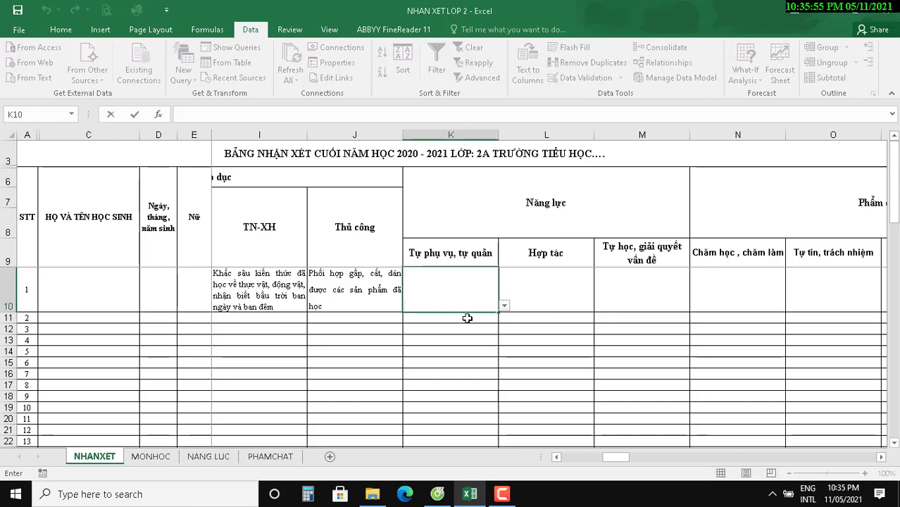
left_click(467, 318)
left_click(504, 319)
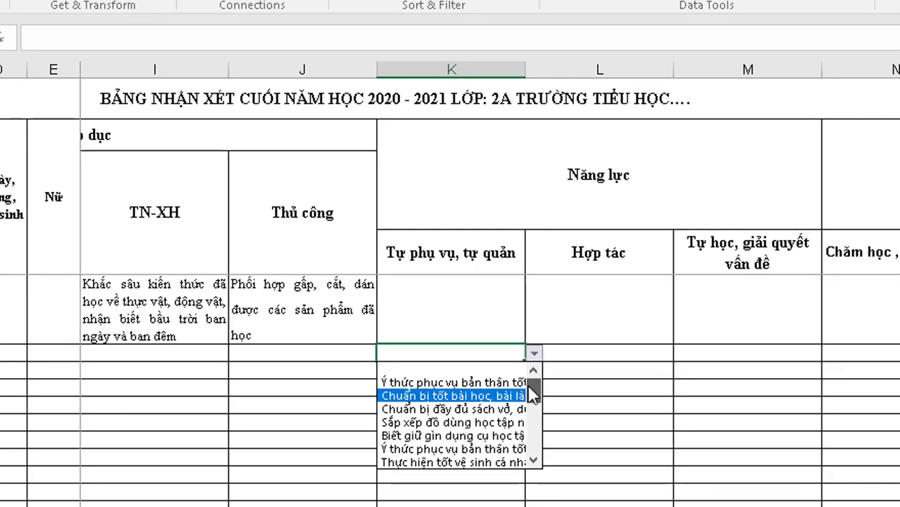
left_click_drag(532, 393, 536, 433)
left_click(451, 410)
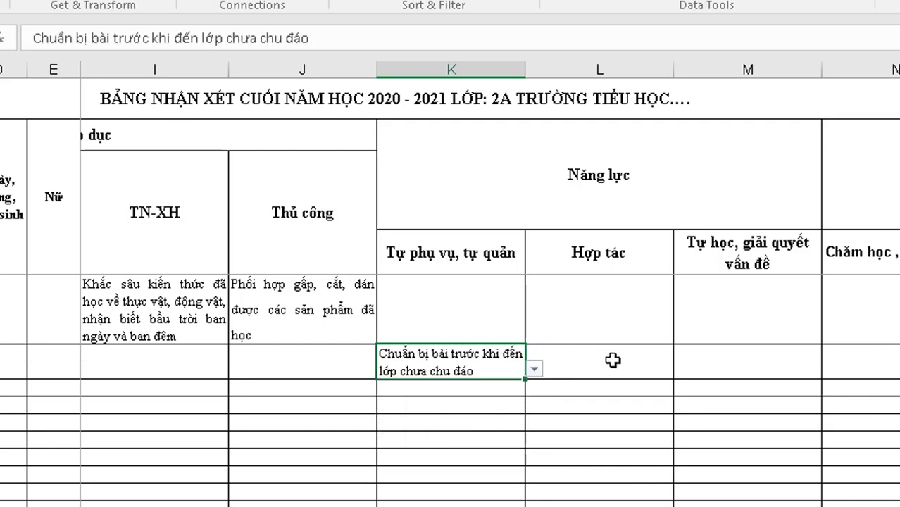
left_click(613, 360)
left_click(682, 368)
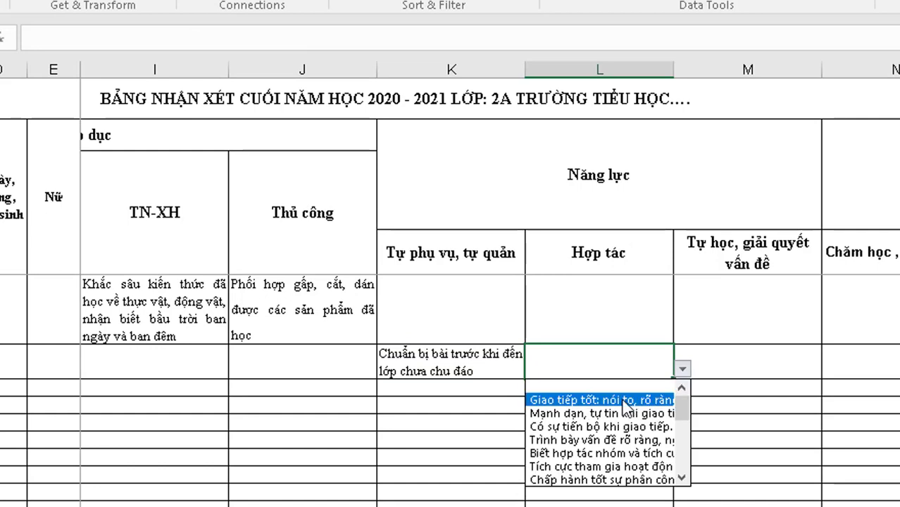
left_click(618, 414)
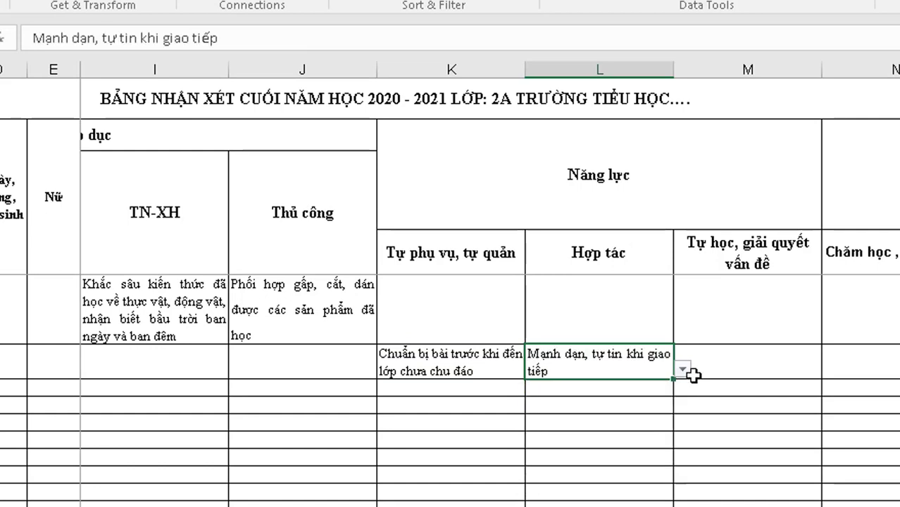
left_click(776, 355)
left_click(831, 368)
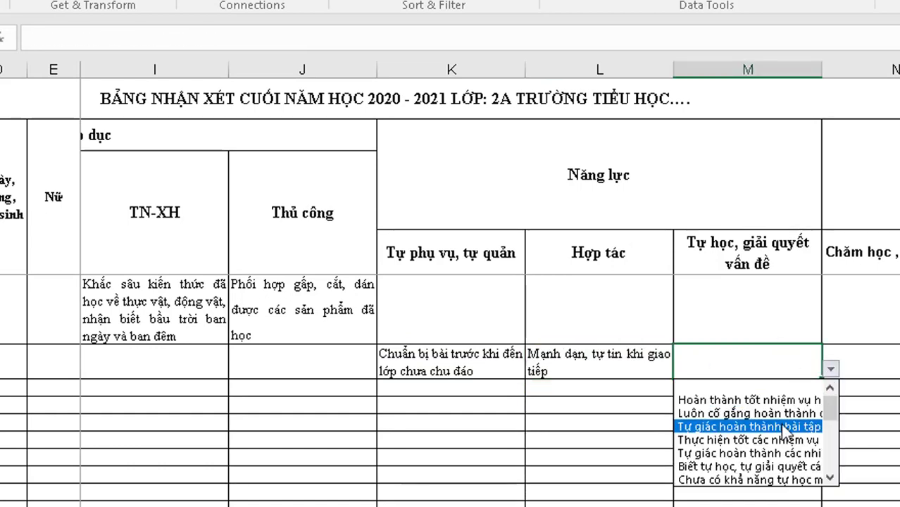
left_click(778, 440)
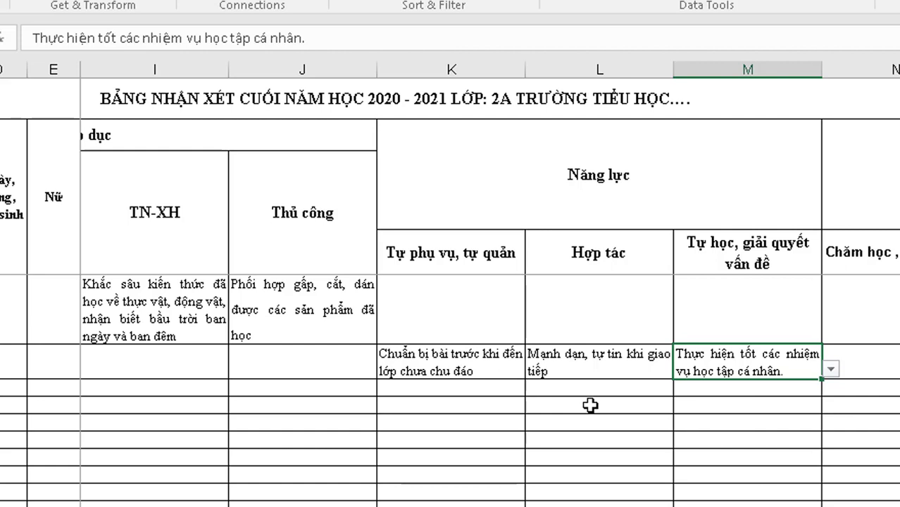
key("Right")
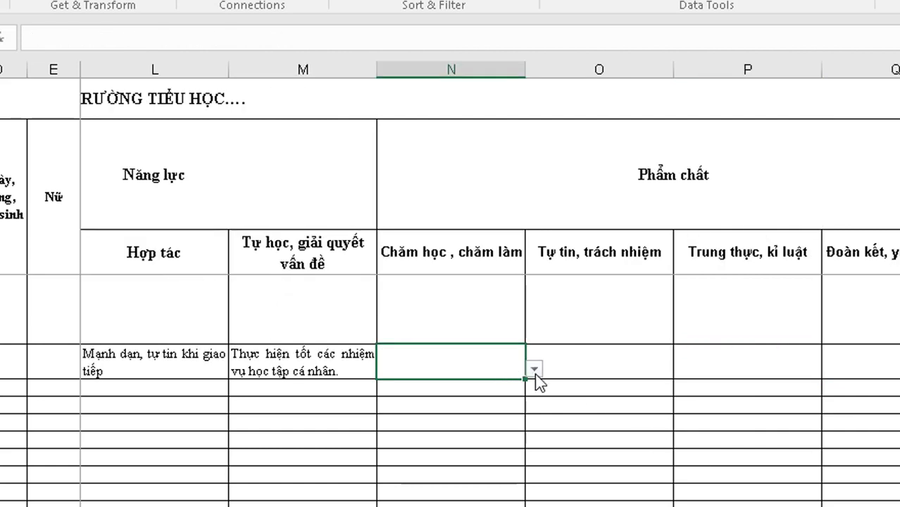
- Fill Chăm học, chăm làm with 'Chăm học. Tích cực hoạt động' and Tự tin, trách nhiệm with 'Mạnh dạn trình bày ý kiến cá nhân trước tập thể.'
left_click(502, 408)
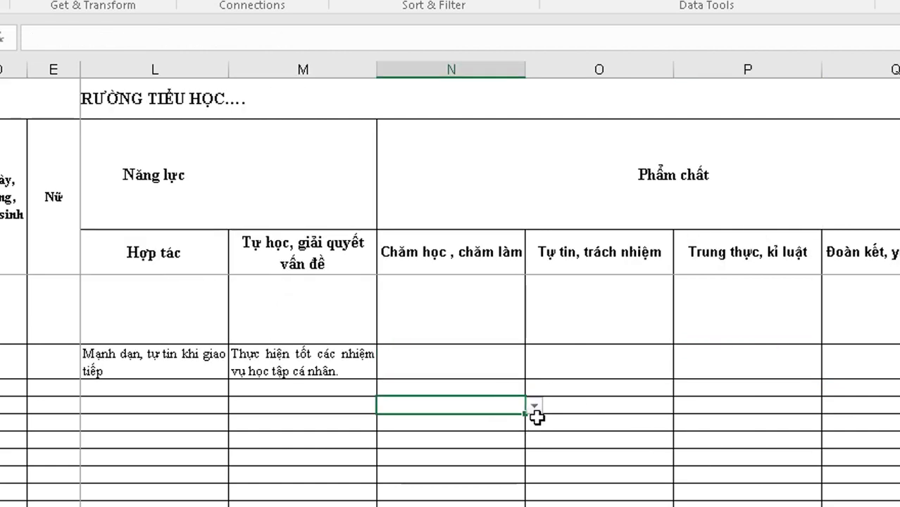
left_click(535, 407)
left_click(525, 454)
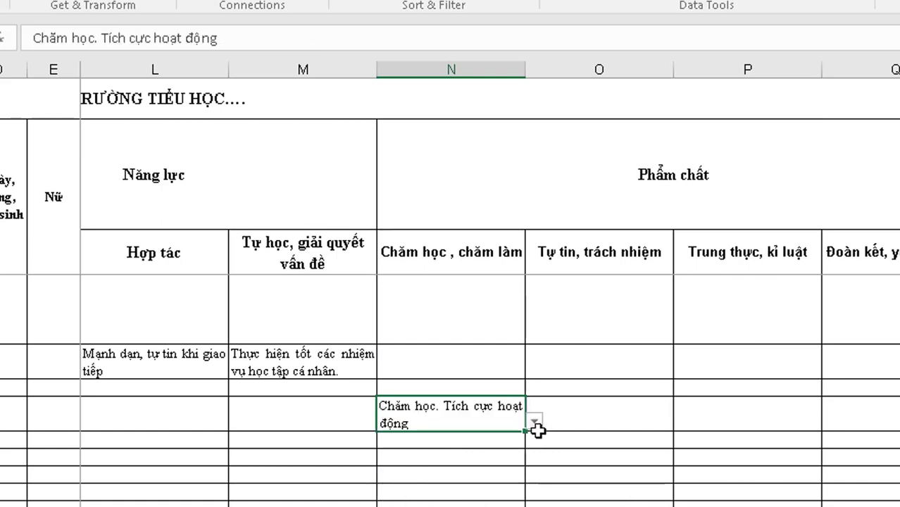
left_click(591, 419)
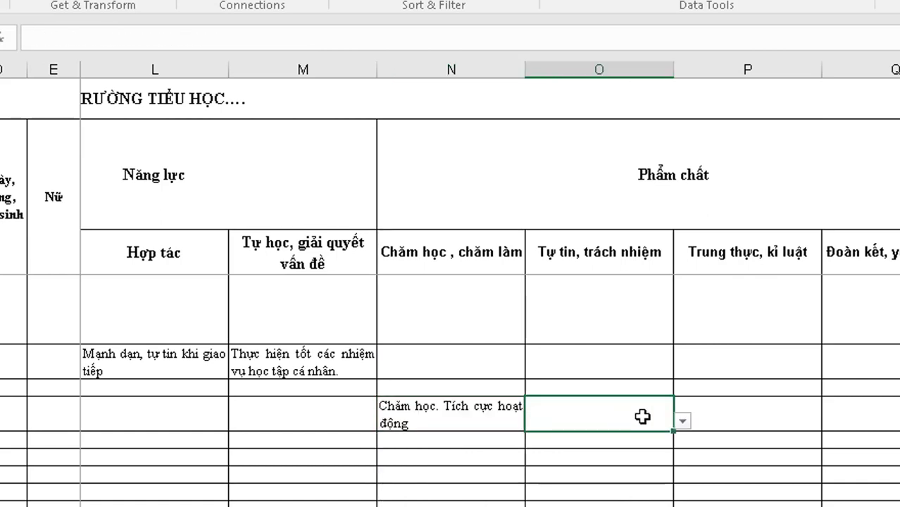
left_click(682, 422)
left_click(690, 451)
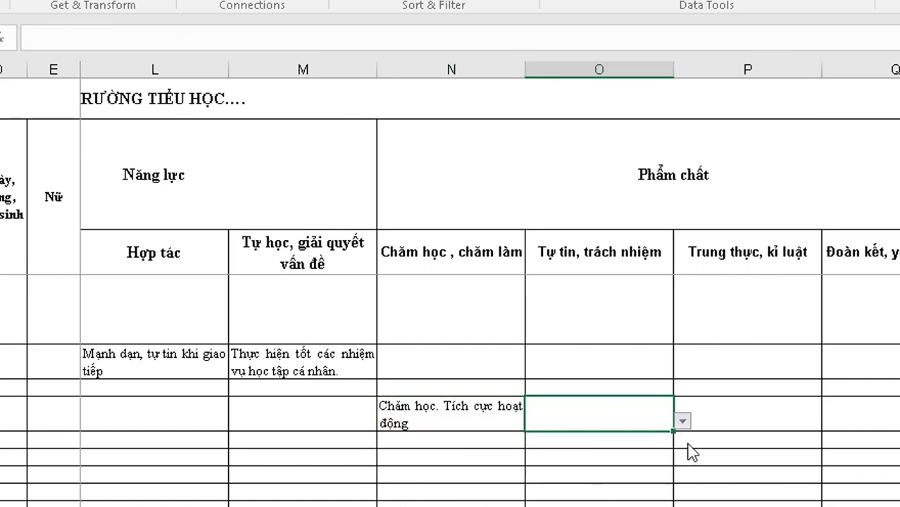
left_click(748, 418)
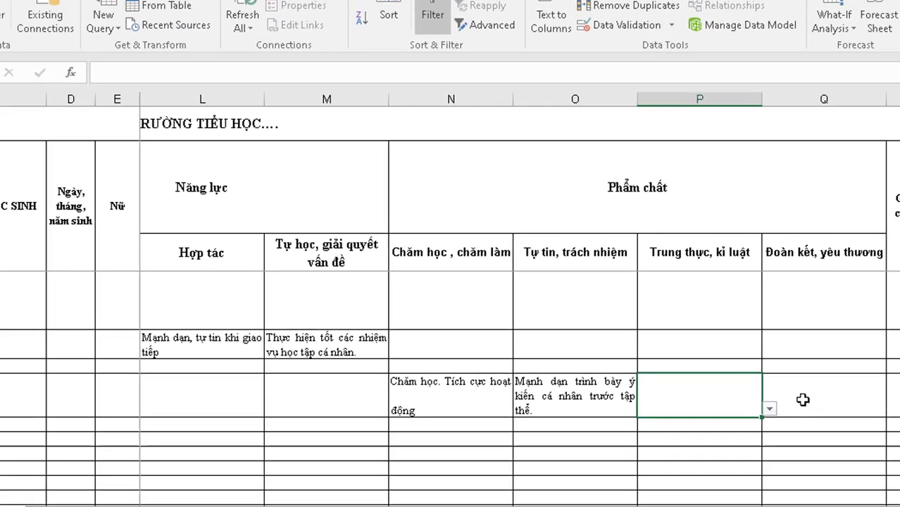
- Fill Trung thực, kỉ luật with 'Biết nhận lỗi và sửa lỗi' and Đoàn kết, yêu thương with 'Yêu quý bạn bè và người thân.'
left_click(803, 400)
left_click(726, 401)
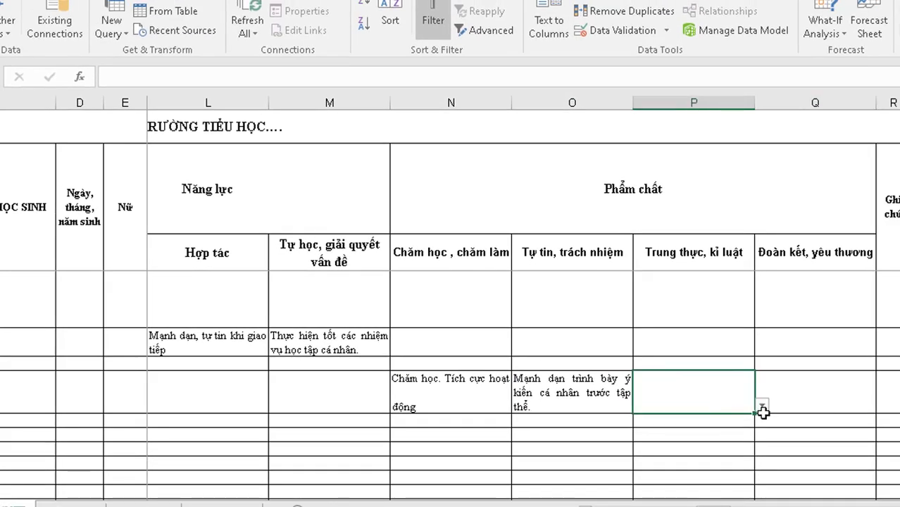
left_click(762, 408)
left_click(722, 451)
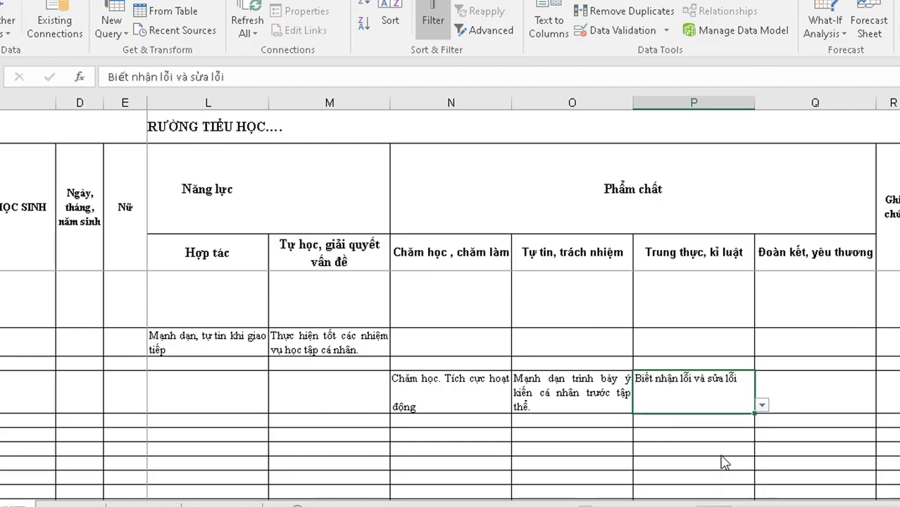
left_click(816, 403)
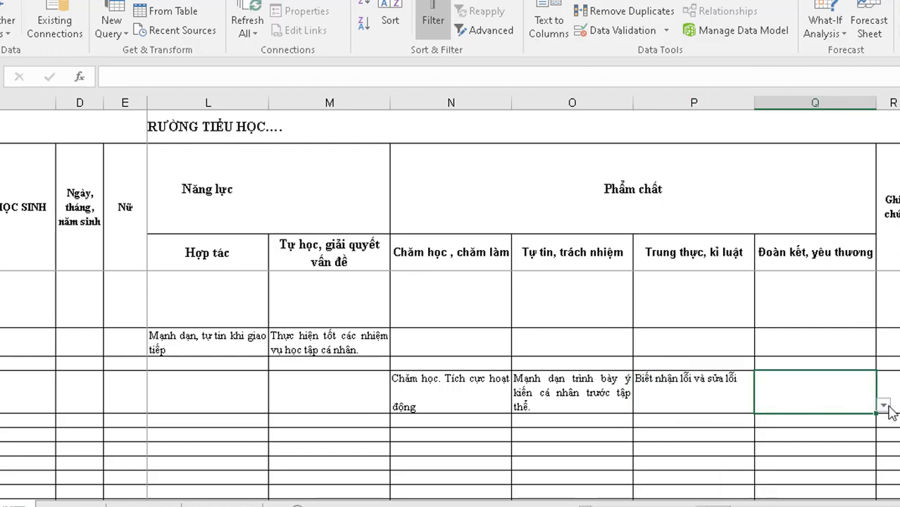
left_click(883, 405)
left_click(827, 470)
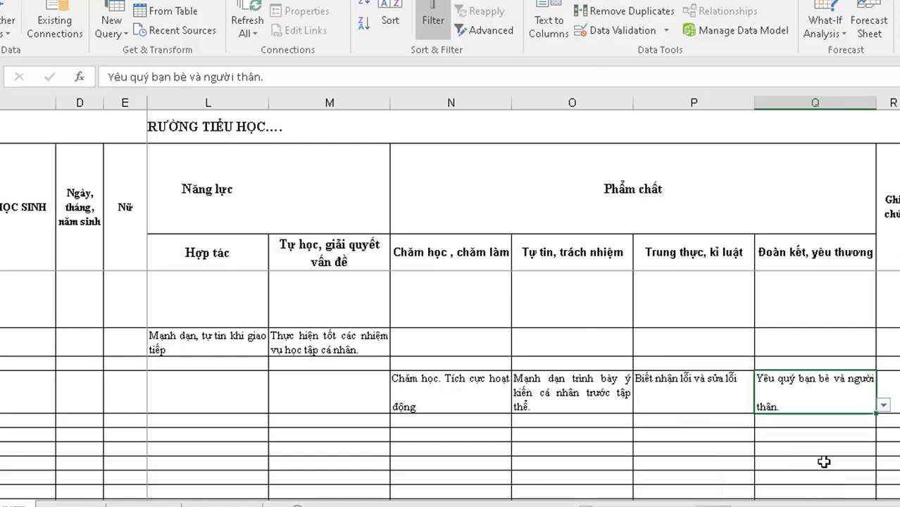
scroll(673, 408, "down", 1)
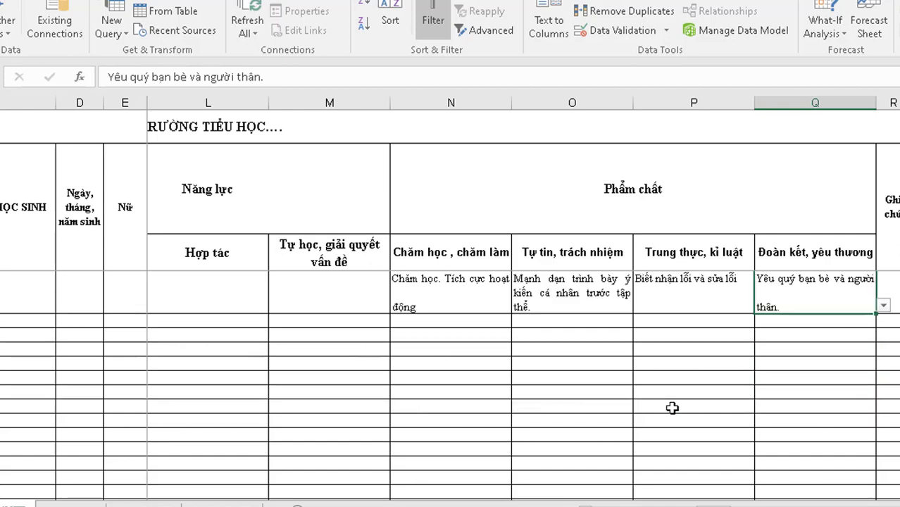
scroll(672, 408, "up", 1)
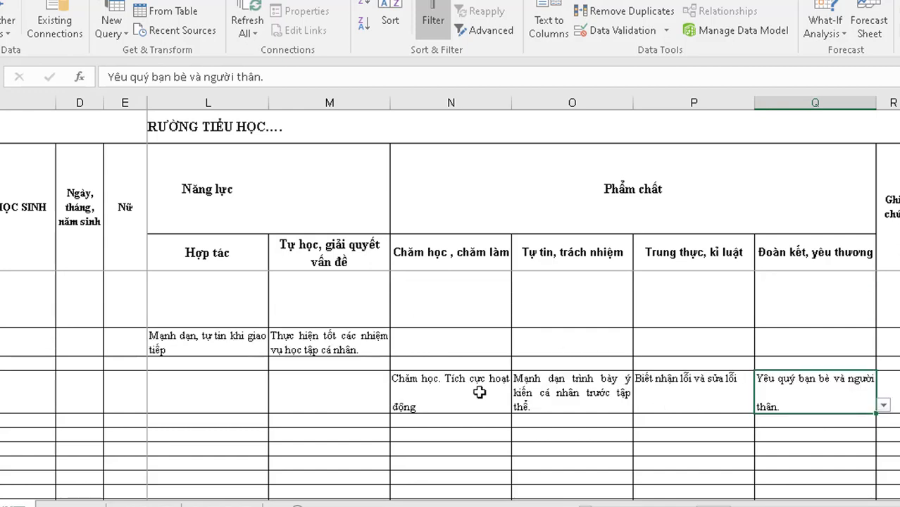
scroll(479, 393, "down", 1)
scroll(478, 394, "up", 1)
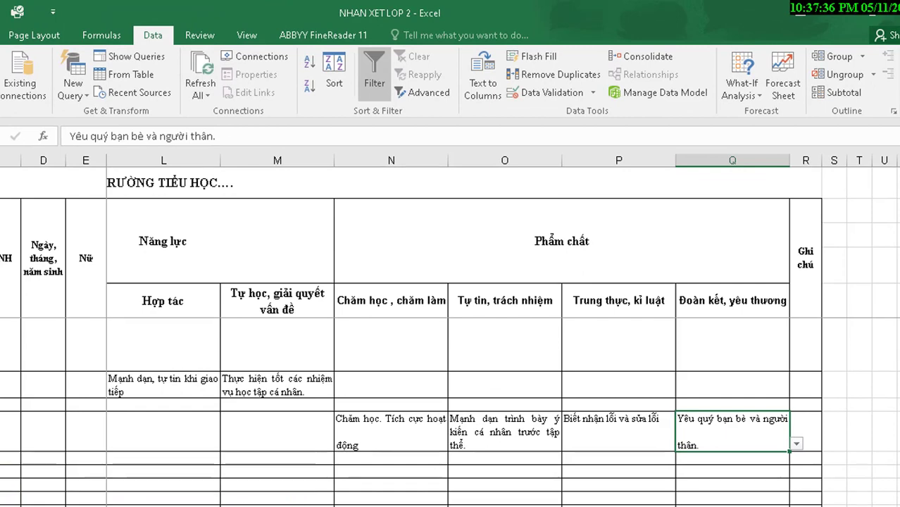
- Switch to the PHAMCHAT sheet and scroll through its quality comment lists
key("ctrl+Page_Down")
scroll(359, 405, "up", 4)
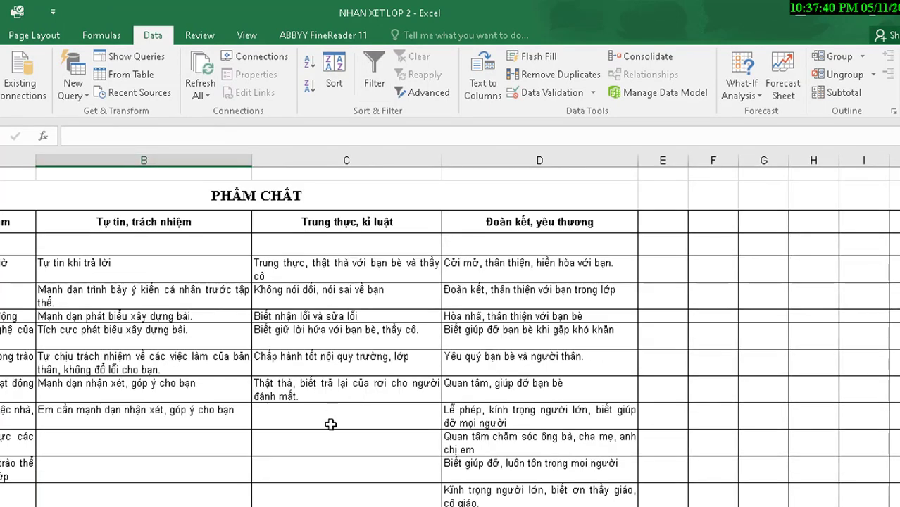
scroll(330, 424, "down", 1)
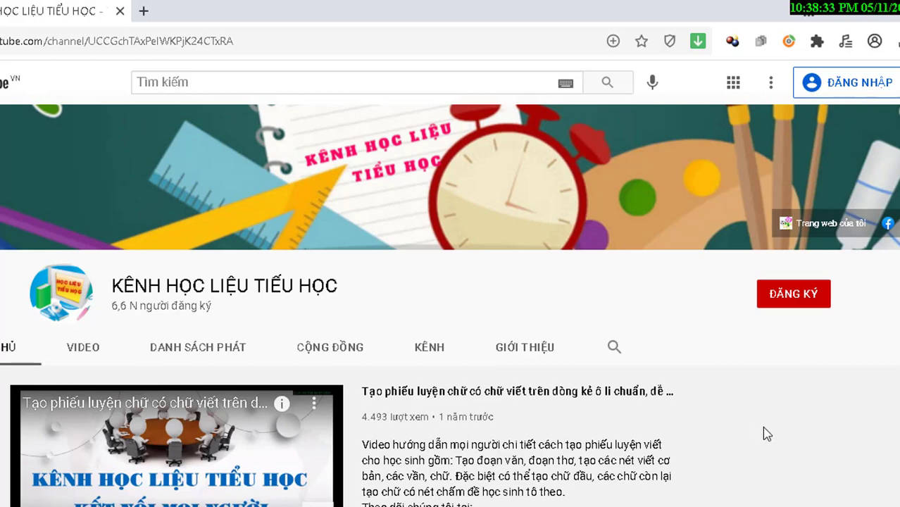
- Subscribe to the KÊNH HỌC LIỆU TIỂU HỌC channel, proceeding to Google sign-in
left_click(790, 303)
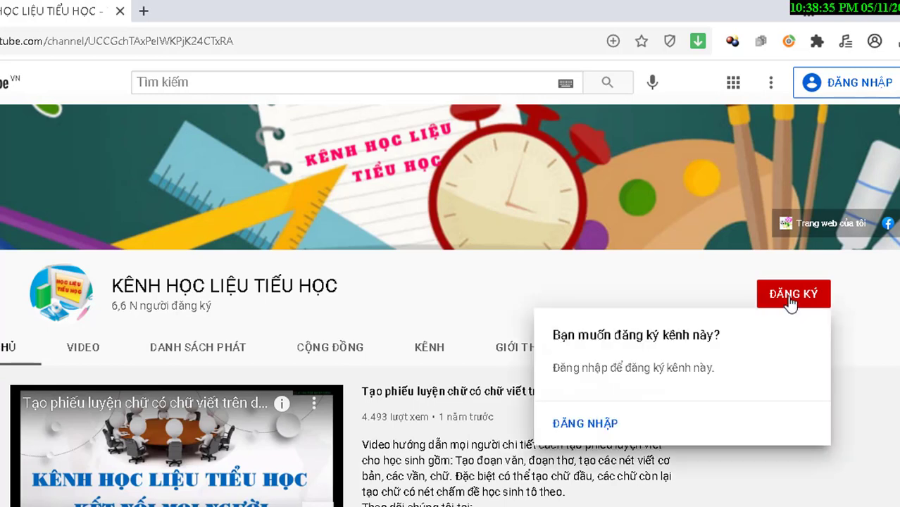
left_click(593, 426)
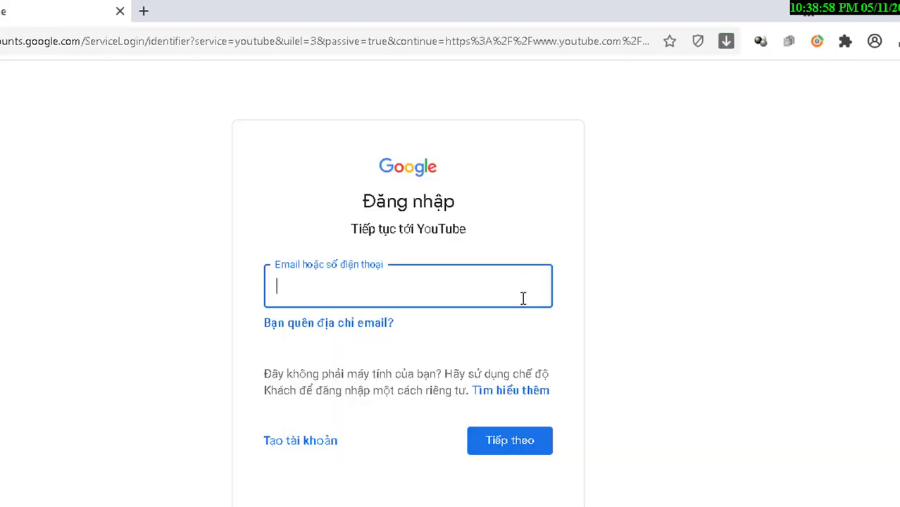